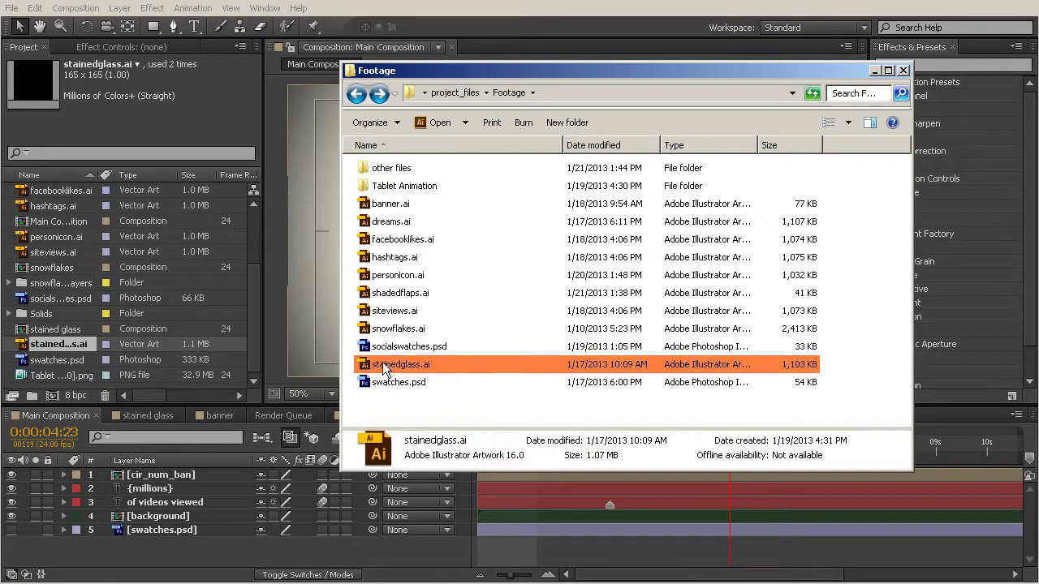
Step: Move stainedglass.ai from the Footage folder into its other files subfolder and get the file window out of the way
{"action": "left_click", "coordinate": [403, 191], "text": "ctrl"}
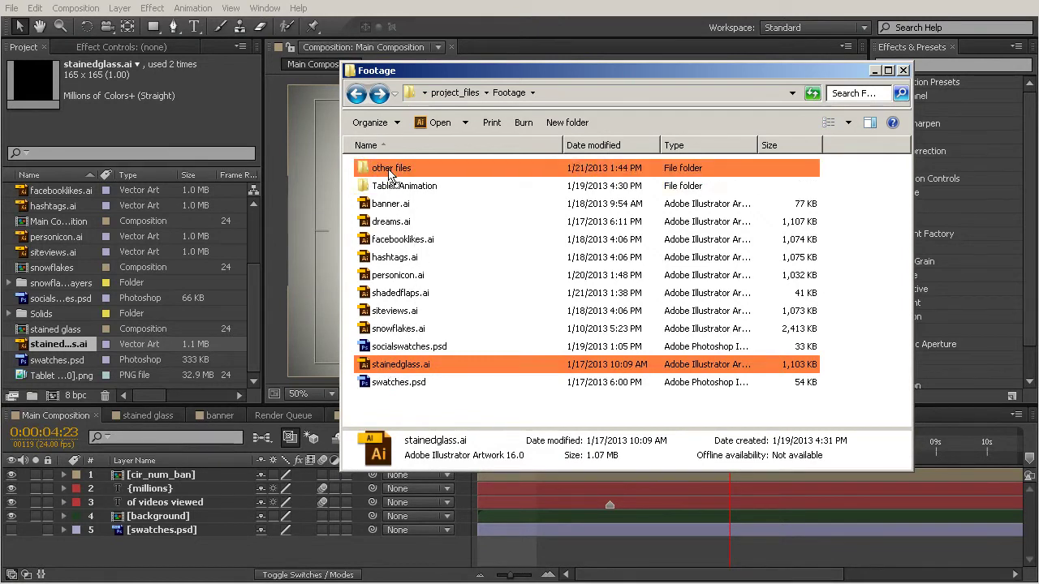
{"action": "left_click_drag", "start_coordinate": [389, 174], "coordinate": [398, 172]}
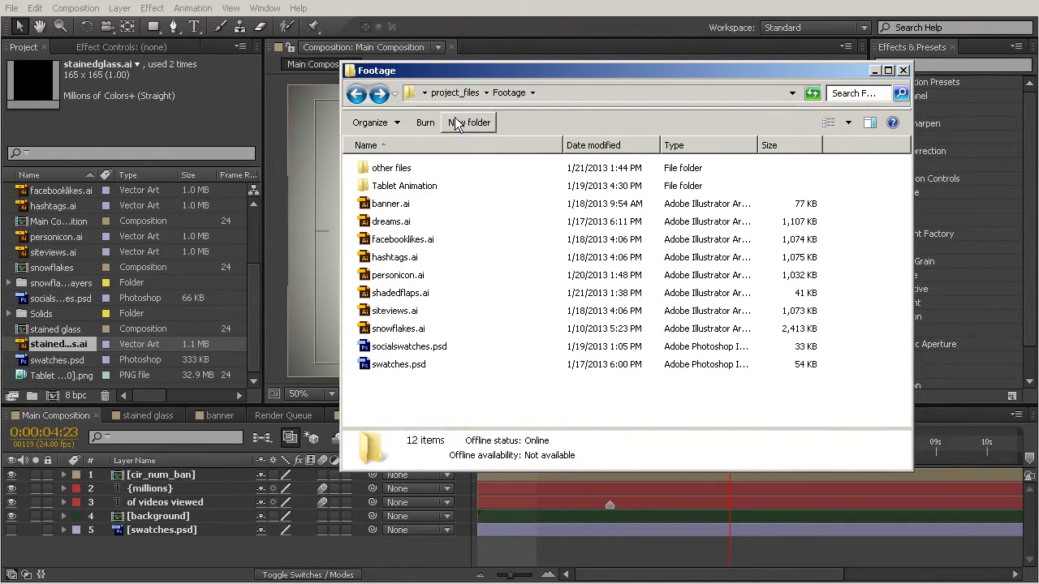
{"action": "left_click_drag", "start_coordinate": [435, 66], "coordinate": [1038, 81]}
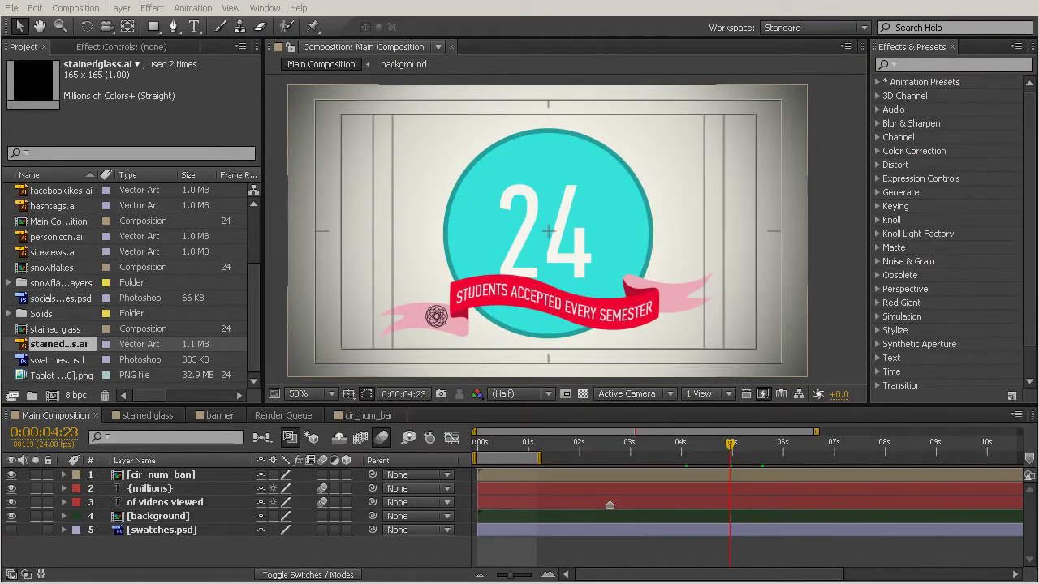
Step: Scrub the Main Composition between 0:00:04:13 and 0:00:04:20, stopping at 0:00:04:19
{"action": "left_click_drag", "start_coordinate": [730, 445], "coordinate": [723, 446]}
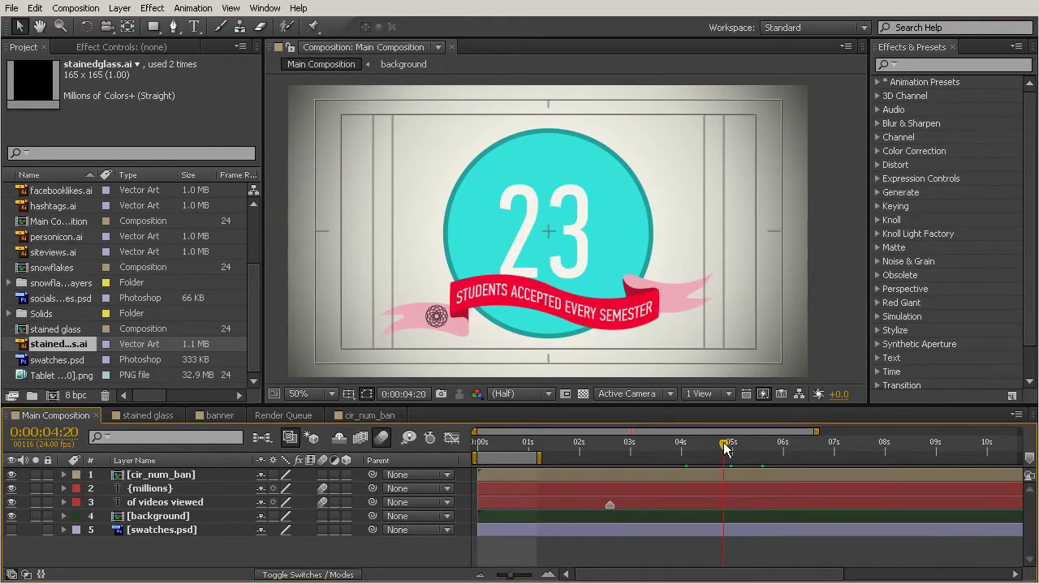
{"action": "left_click", "coordinate": [709, 443]}
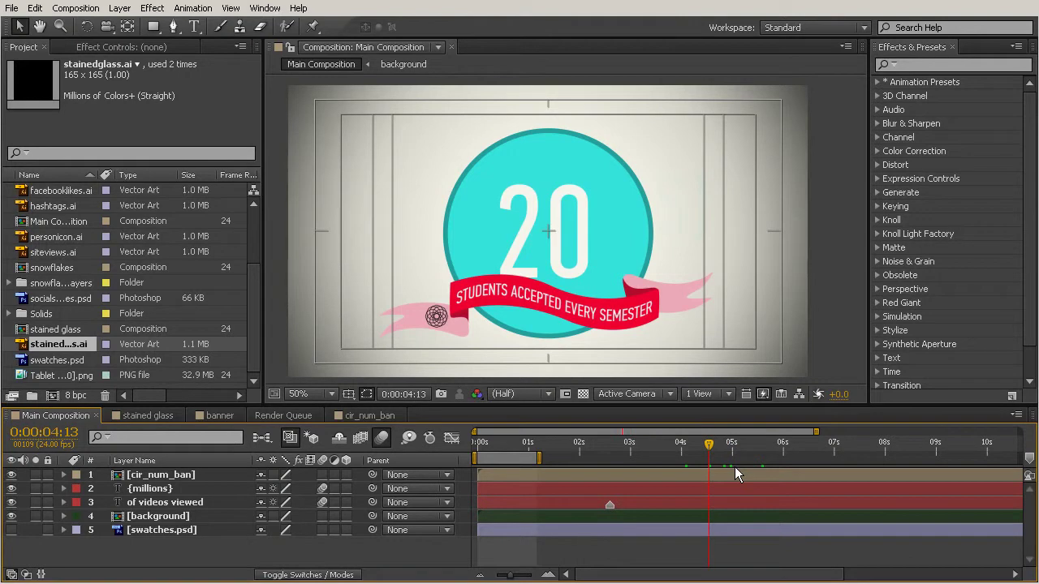
{"action": "left_click", "coordinate": [721, 444]}
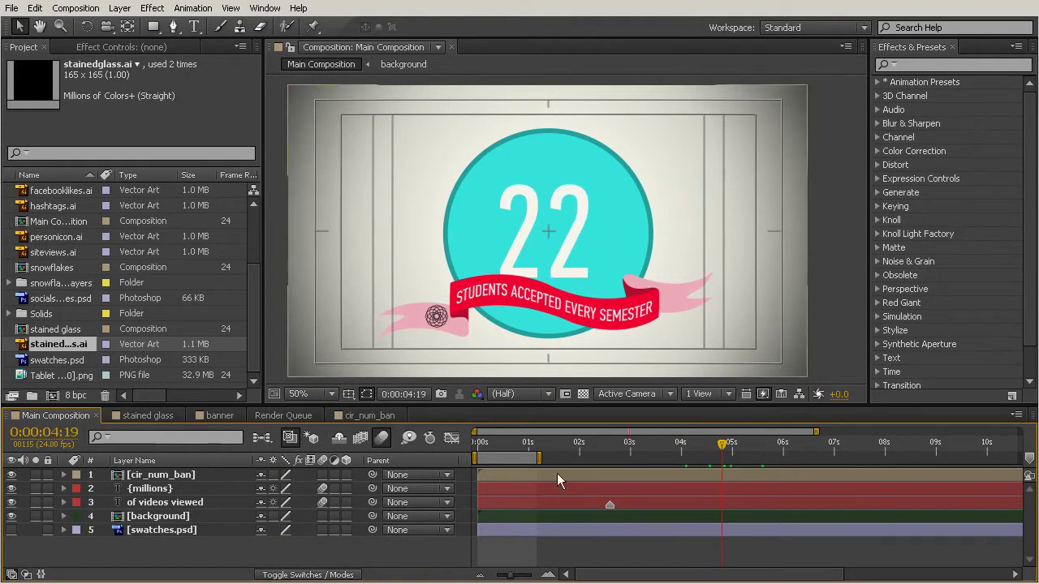
Step: Try to open the stainedglass.ai footage from the project, dismiss the warning and check its artwork on the banner
{"action": "left_click", "coordinate": [64, 361]}
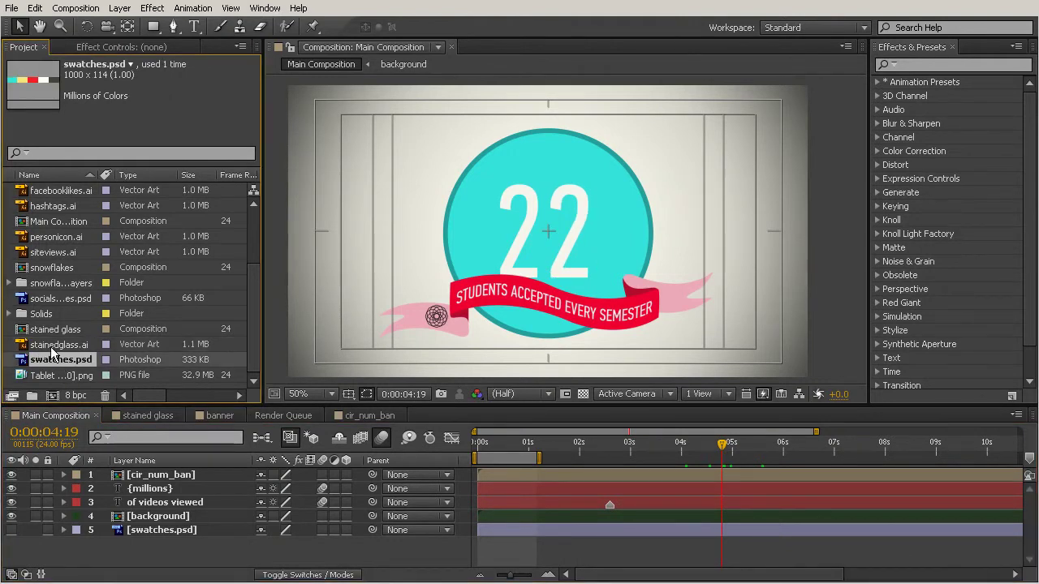
{"action": "double_click", "coordinate": [57, 344]}
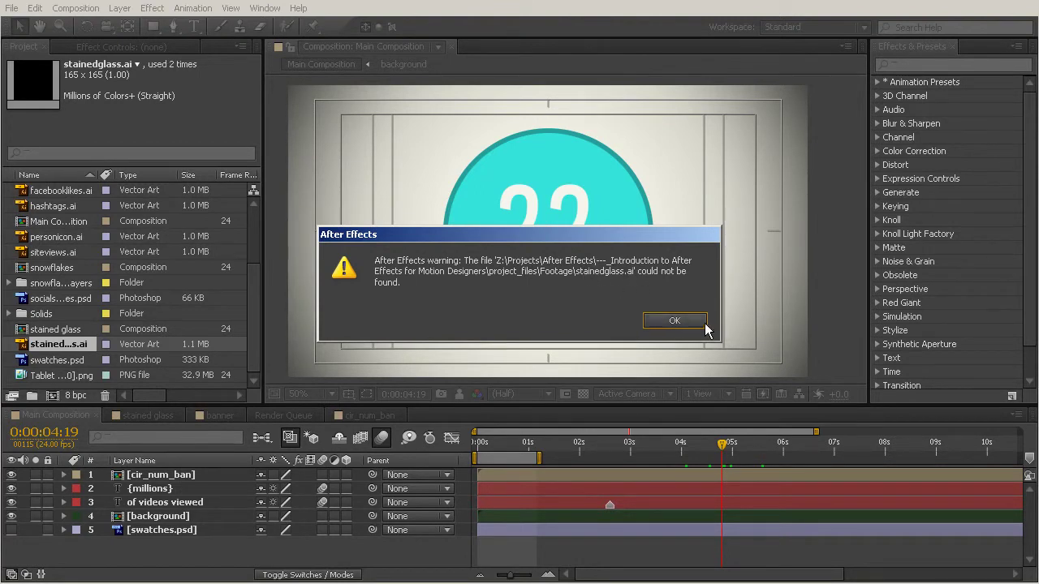
{"action": "left_click", "coordinate": [671, 325]}
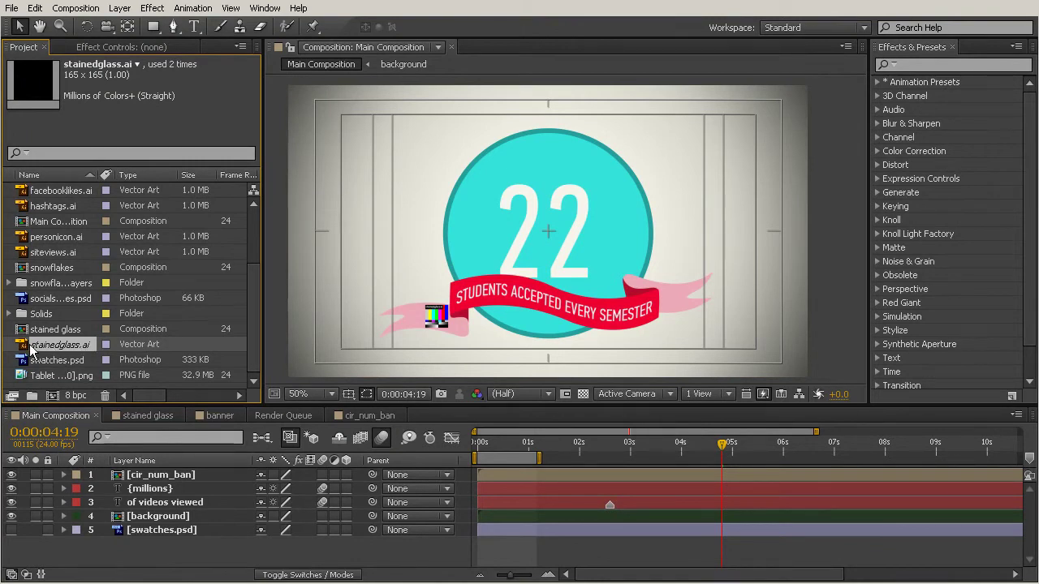
{"action": "left_click_drag", "start_coordinate": [86, 346], "coordinate": [444, 304]}
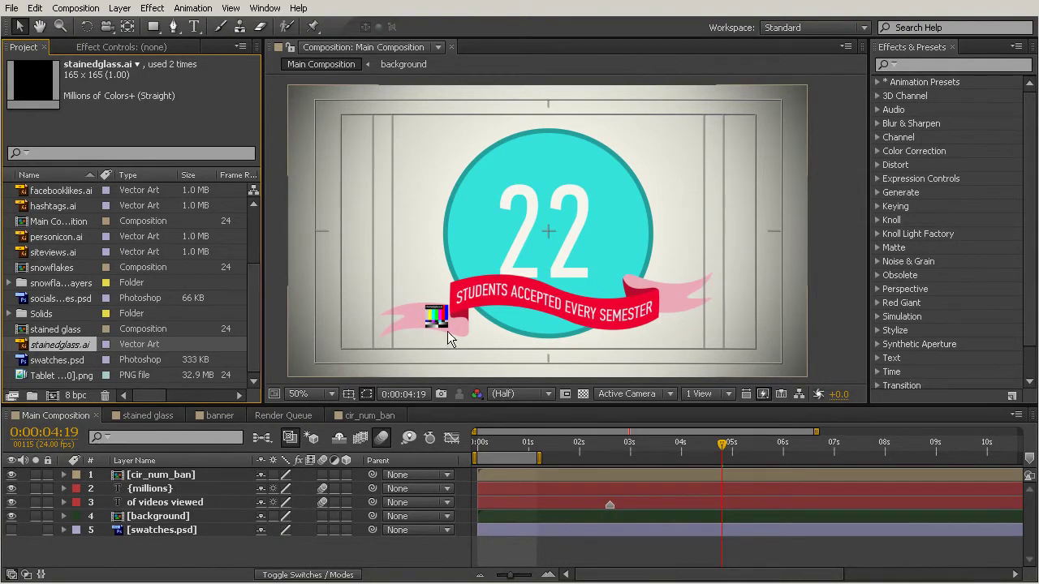
Step: Open the stained glass composition and locate the stainedglass.ai source among the project items
{"action": "left_click", "coordinate": [69, 331]}
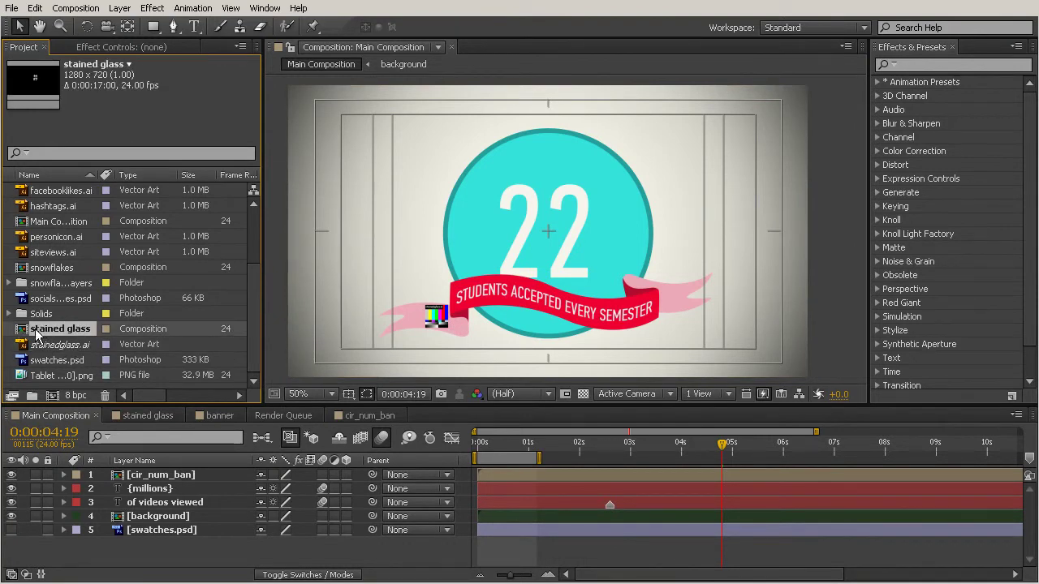
{"action": "double_click", "coordinate": [35, 328]}
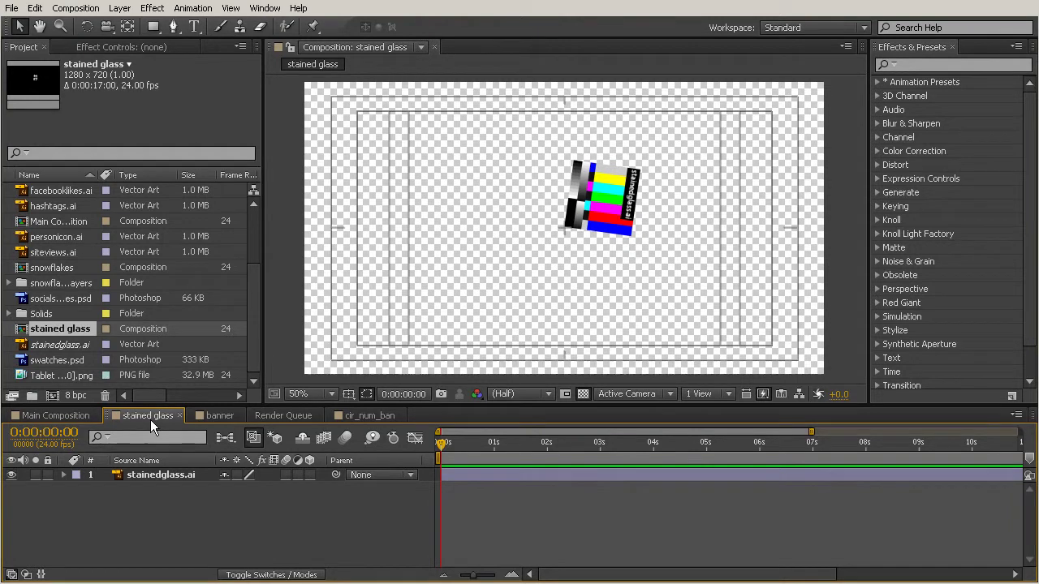
{"action": "left_click_drag", "start_coordinate": [255, 301], "coordinate": [230, 207]}
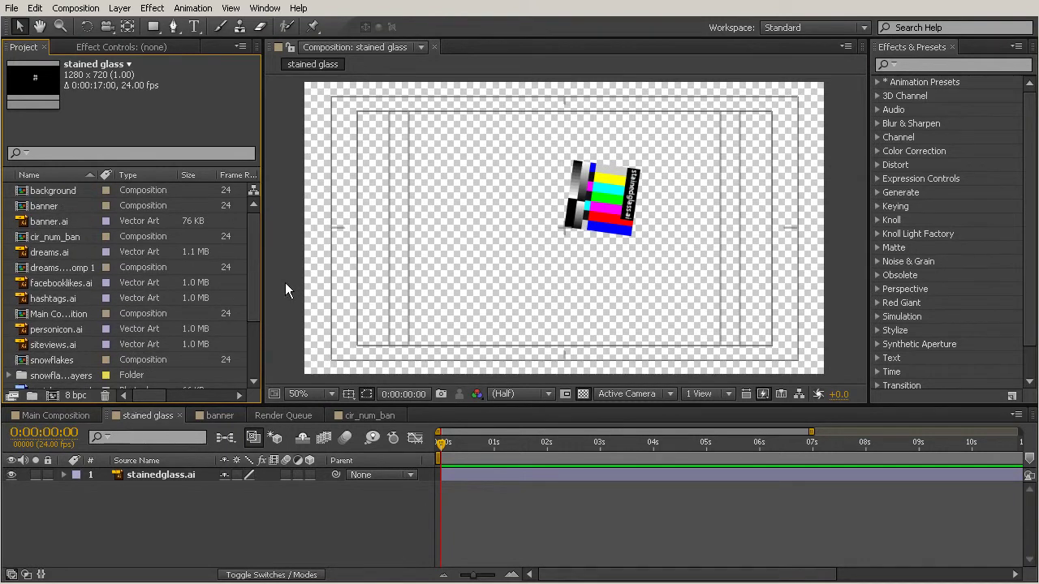
{"action": "left_click_drag", "start_coordinate": [257, 284], "coordinate": [7, 351]}
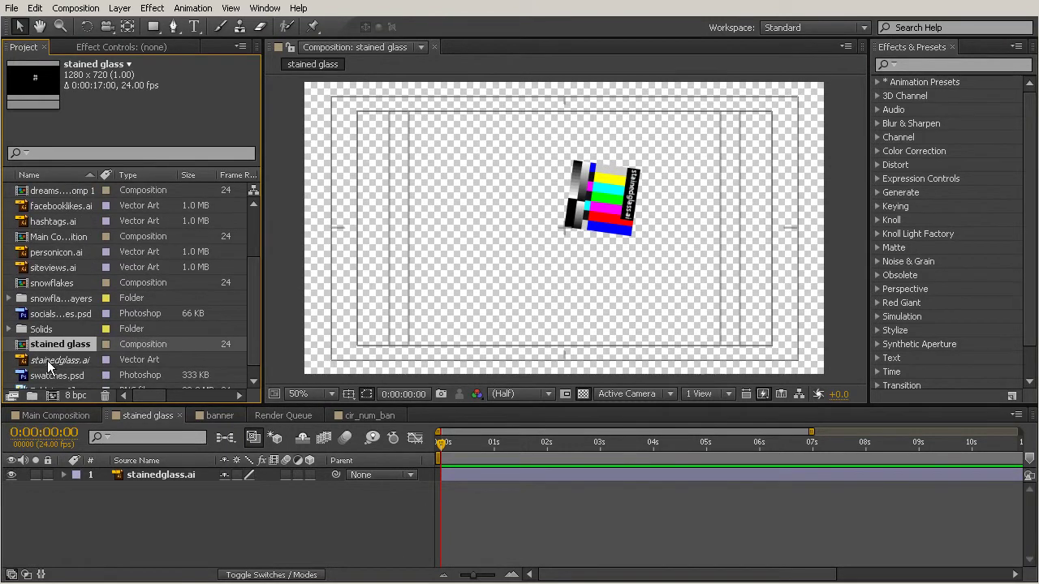
{"action": "left_click", "coordinate": [85, 362]}
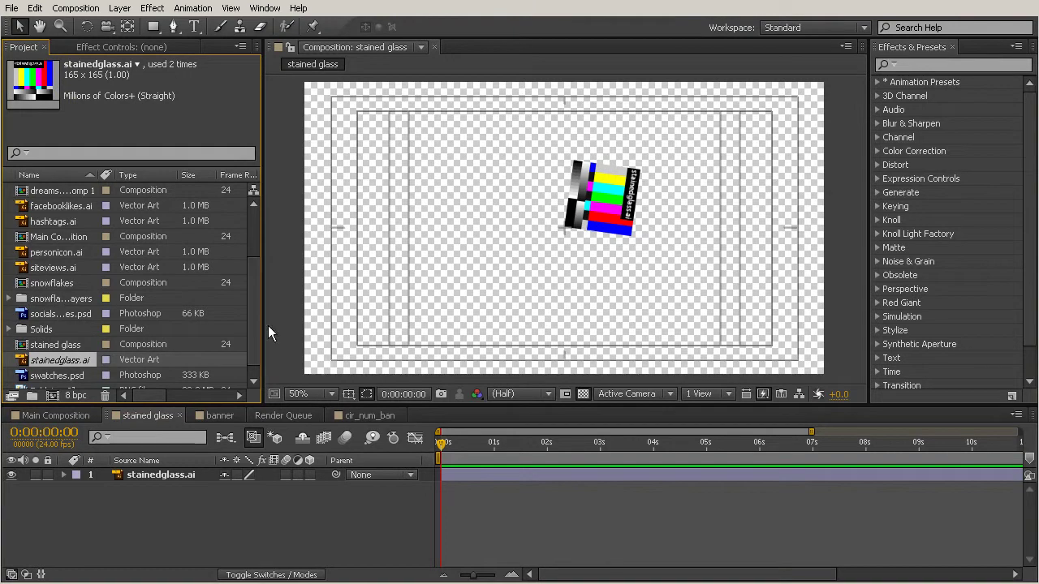
{"action": "scroll", "coordinate": [253, 294], "scroll_direction": "up", "scroll_amount": 3}
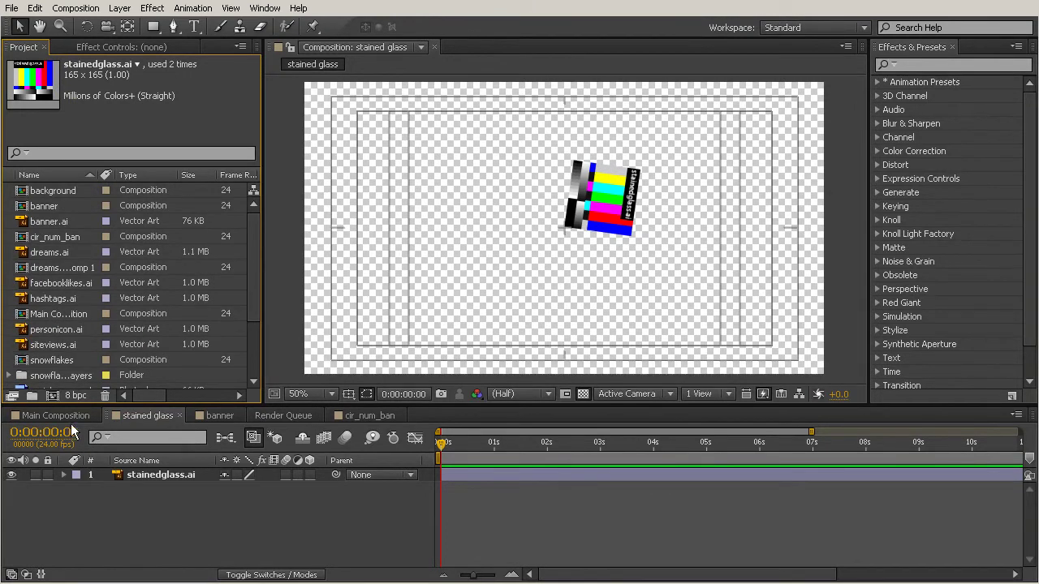
Step: Return to the Main Composition and open the nested cir_num_ban composition, followed by the banner composition inside it
{"action": "left_click", "coordinate": [73, 416]}
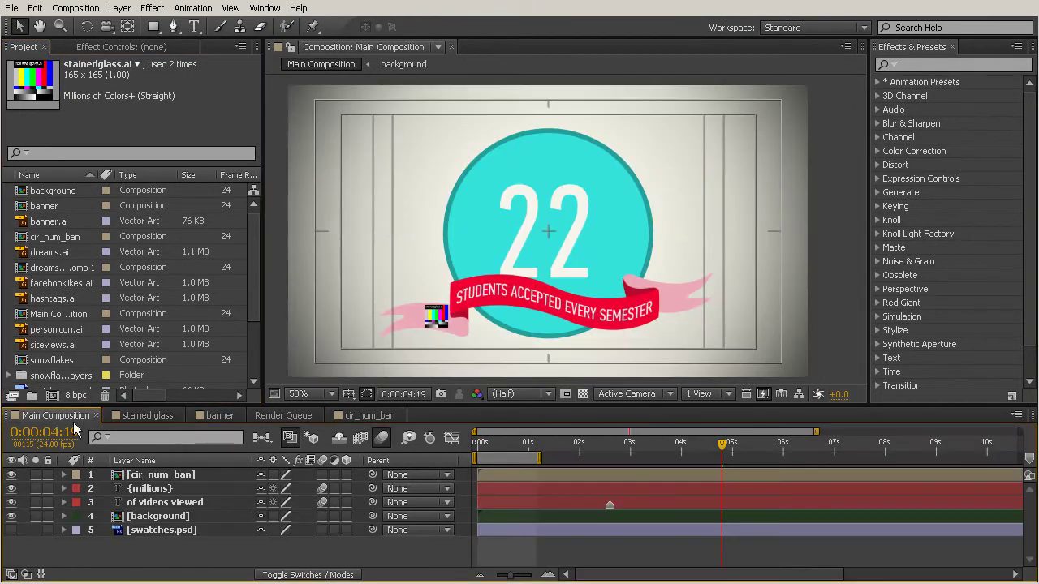
{"action": "left_click", "coordinate": [433, 316]}
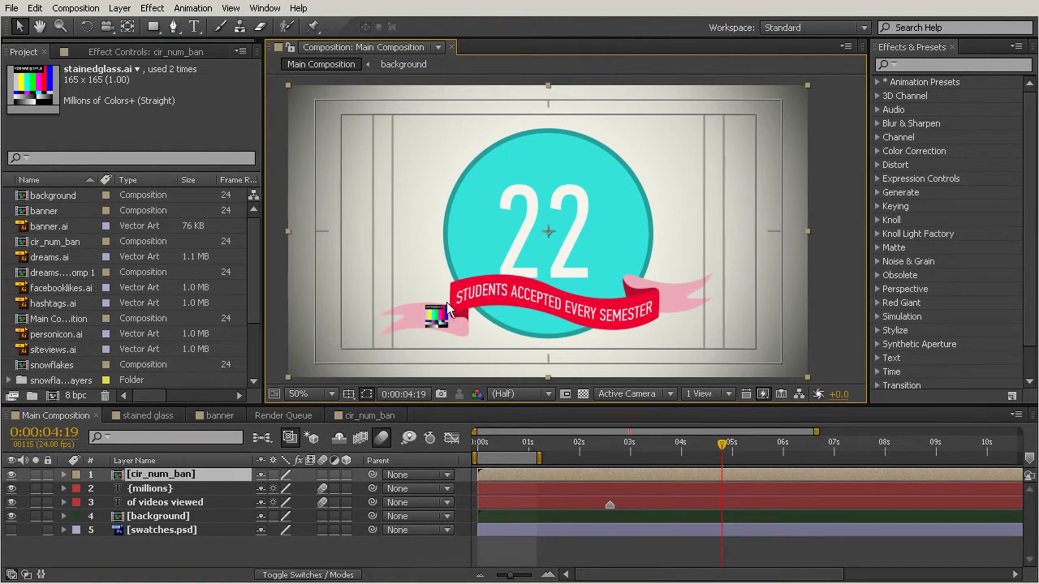
{"action": "double_click", "coordinate": [158, 477]}
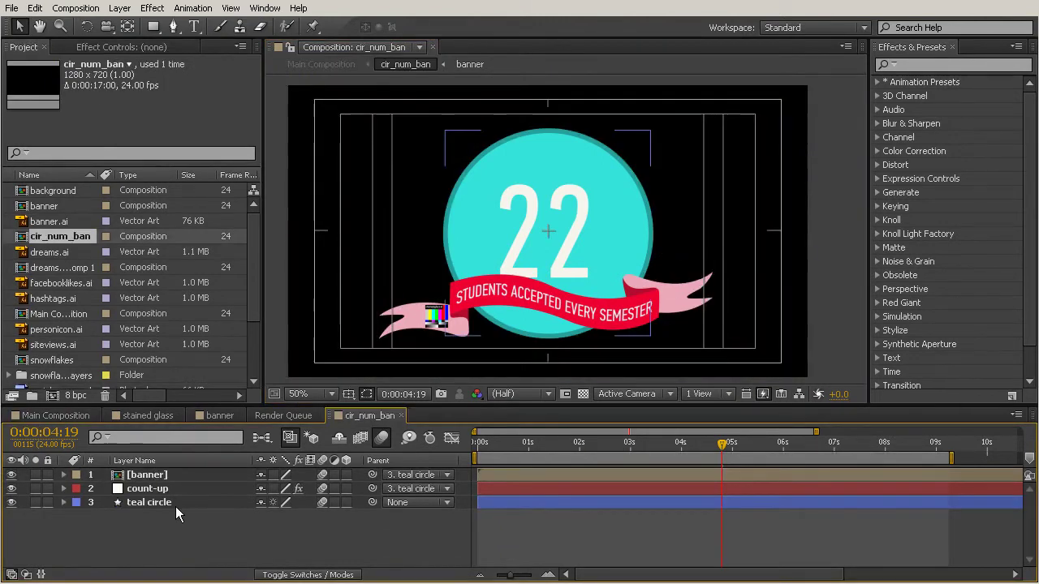
{"action": "double_click", "coordinate": [144, 476]}
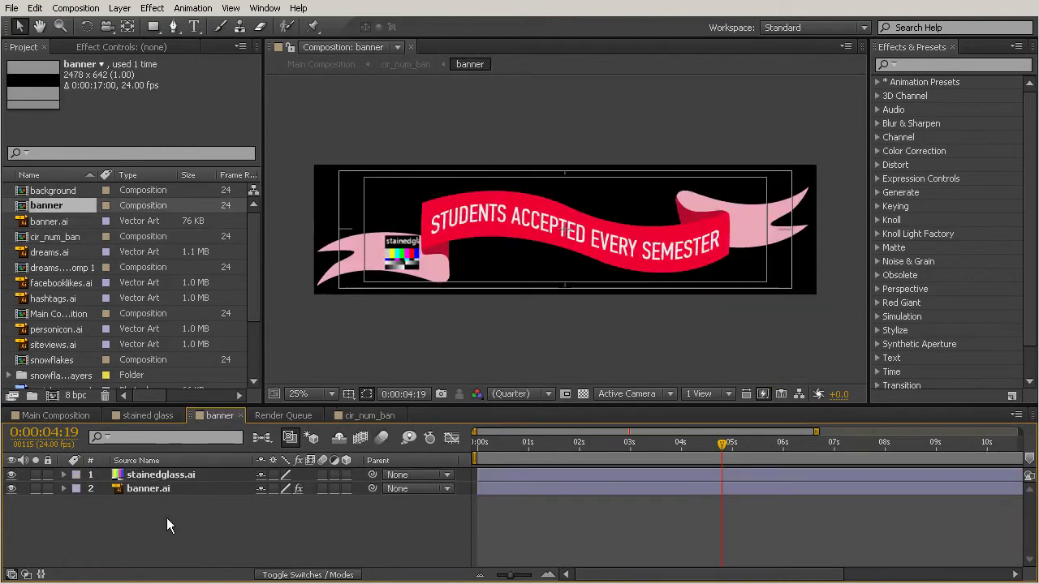
Step: Reveal the source of the banner composition's stainedglass.ai layer in the project
{"action": "left_click", "coordinate": [160, 477]}
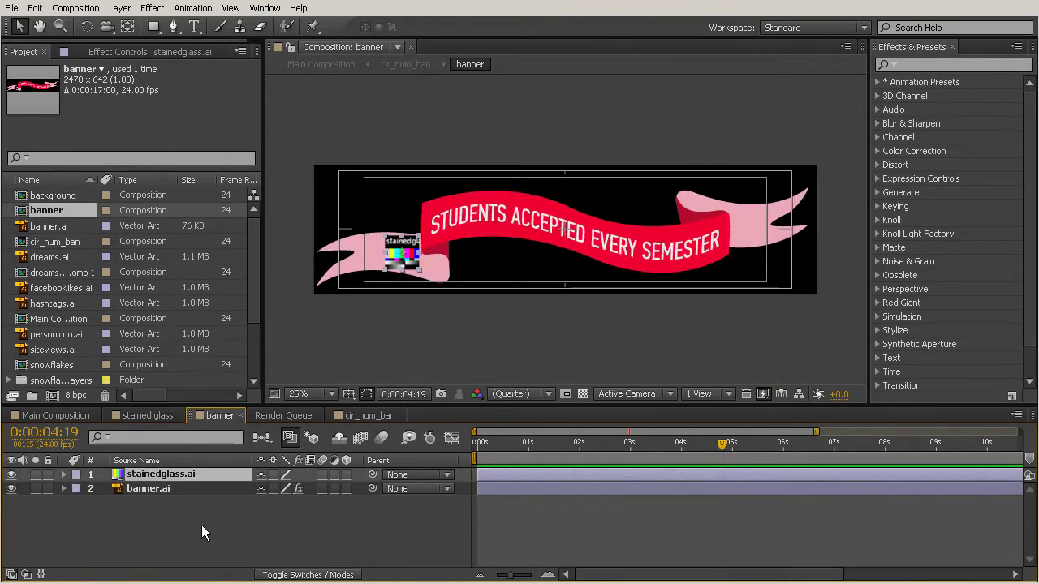
{"action": "right_click", "coordinate": [154, 473]}
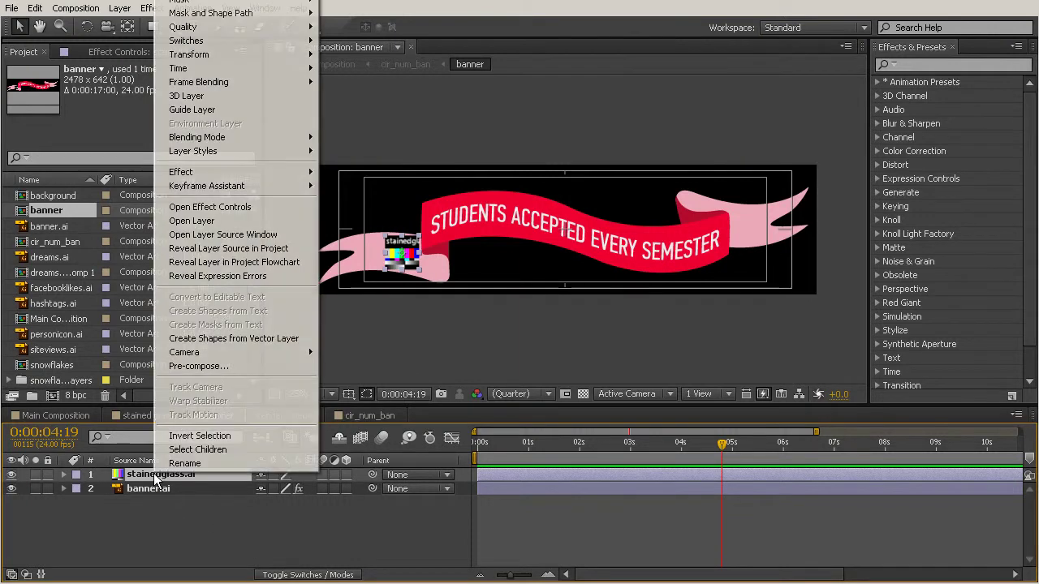
{"action": "left_click", "coordinate": [264, 249]}
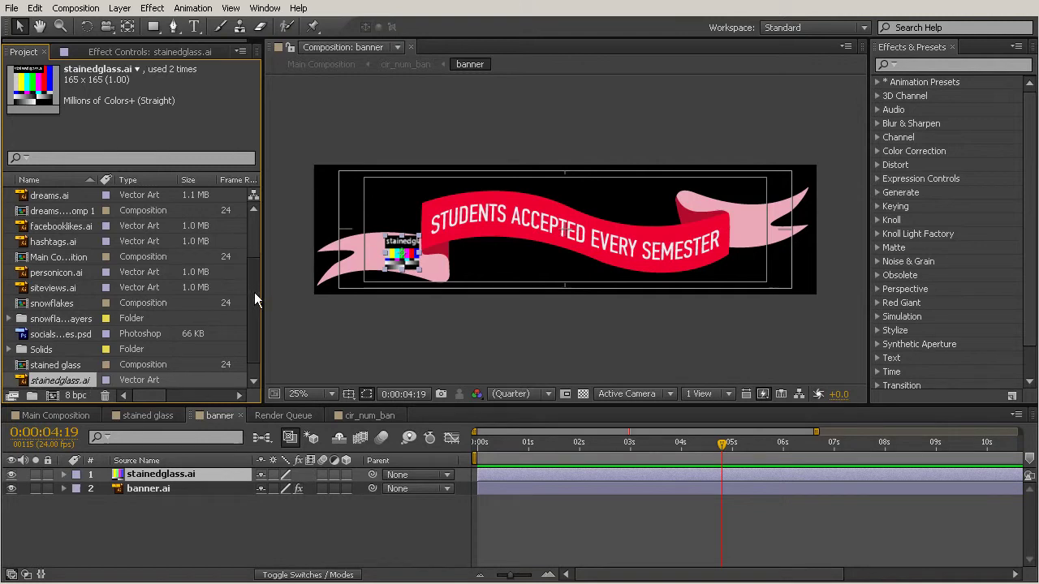
{"action": "scroll", "coordinate": [254, 287], "scroll_direction": "down", "scroll_amount": 2}
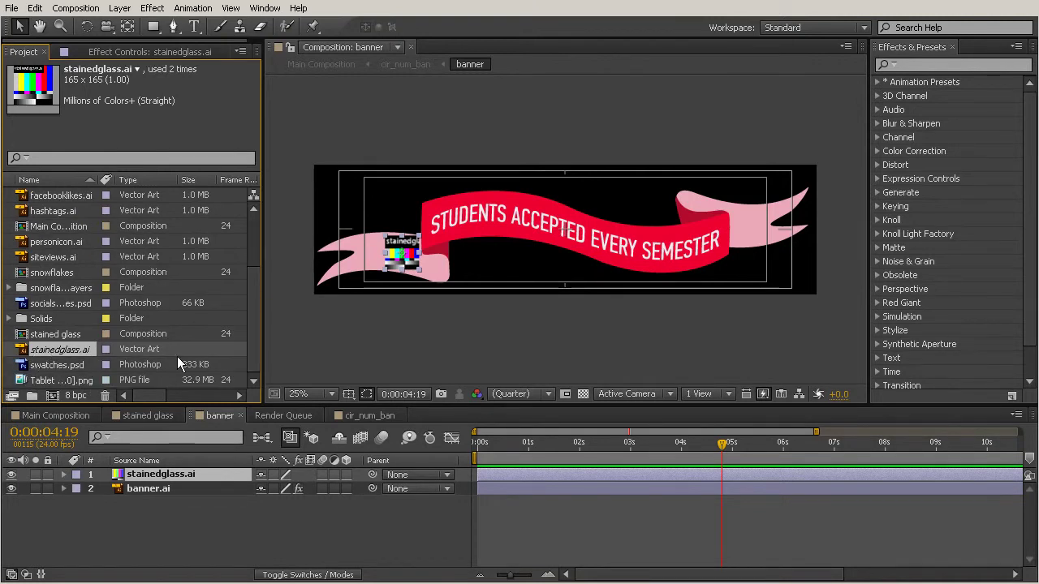
Step: Filter the project items by "miss" to find missing footage and select stainedglass.ai
{"action": "left_click", "coordinate": [60, 305]}
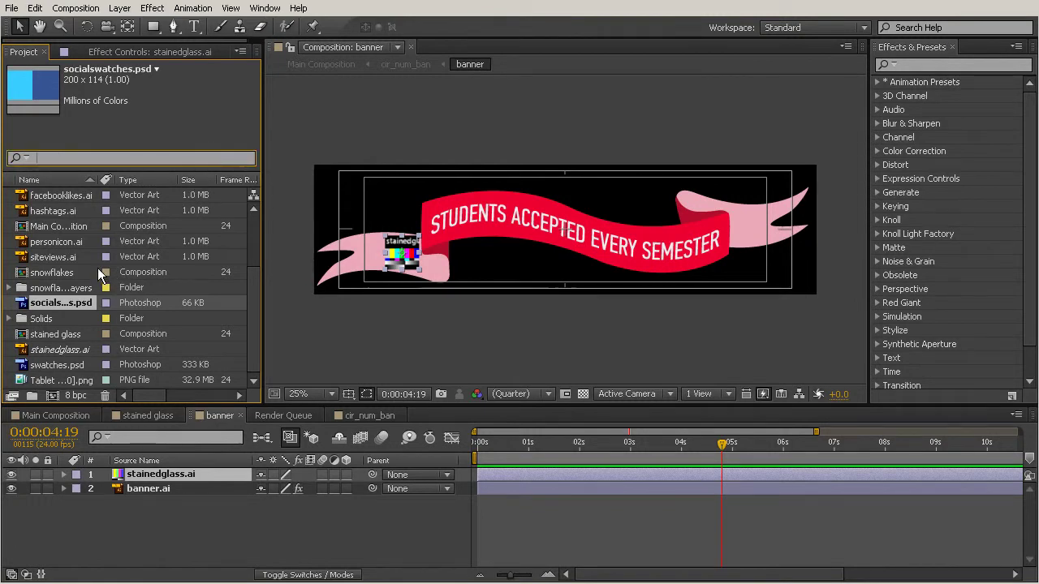
{"action": "type", "text": "miss"}
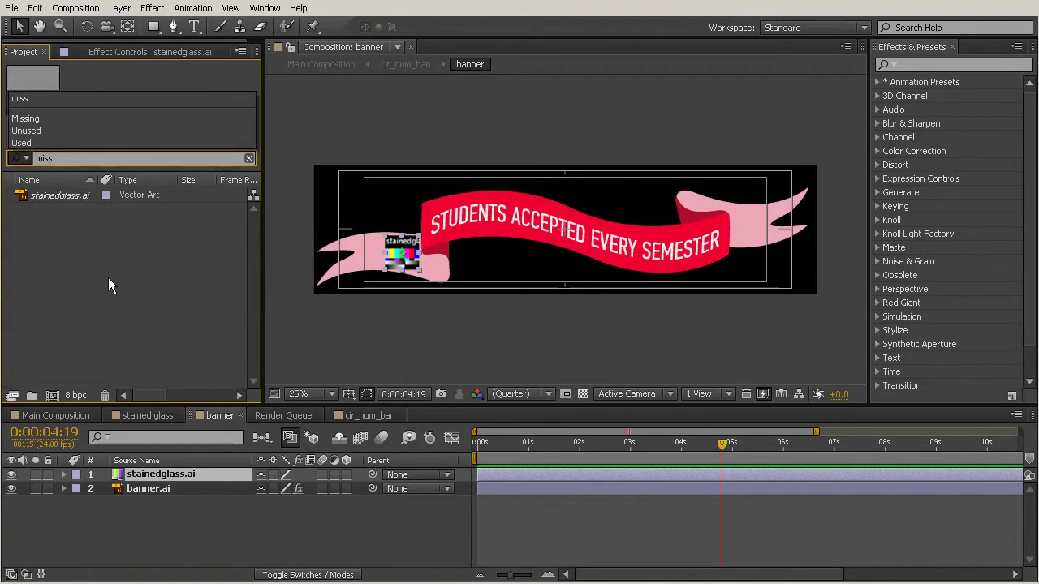
{"action": "left_click", "coordinate": [119, 194]}
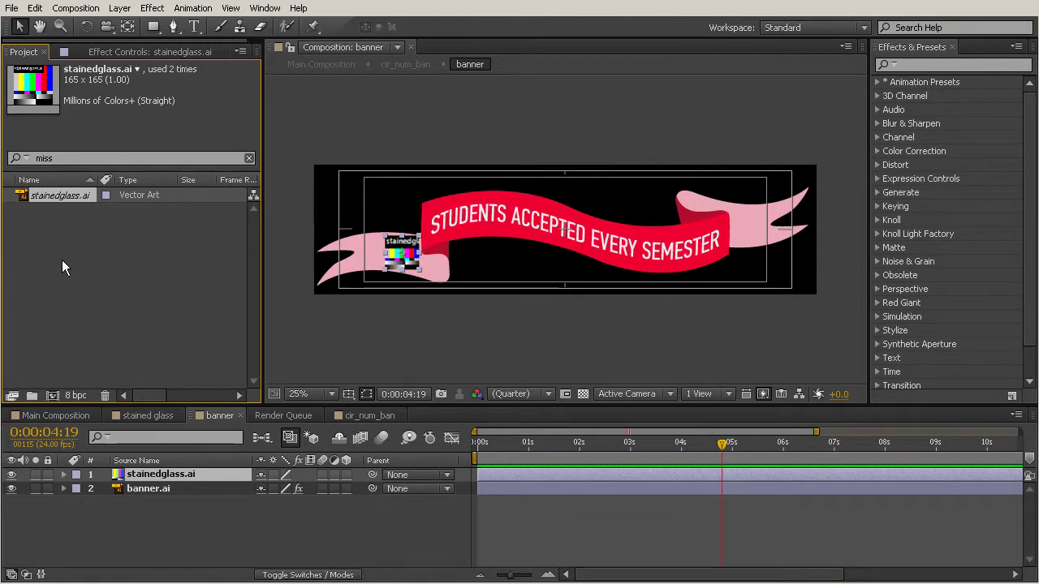
Step: Replace the missing stainedglass.ai footage with the stainedglass.ai file from the other files folder, and clear the project search
{"action": "right_click", "coordinate": [54, 193]}
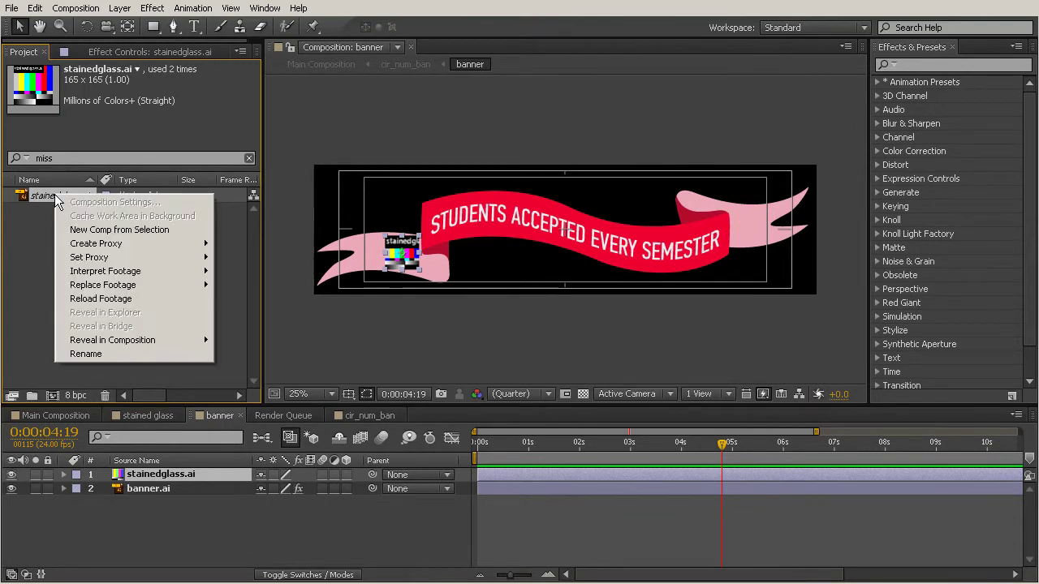
{"action": "mouse_move", "coordinate": [119, 289]}
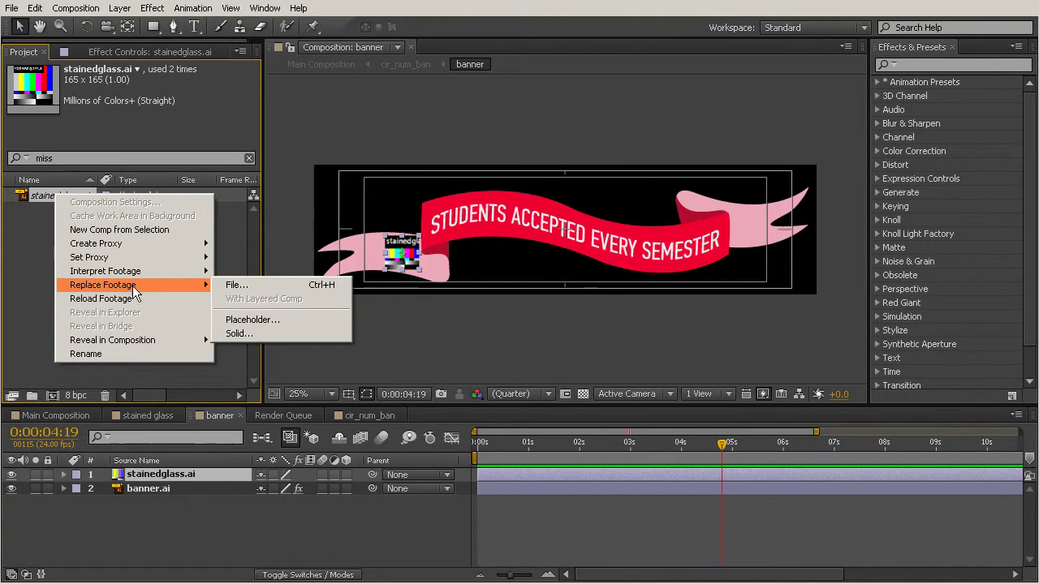
{"action": "left_click", "coordinate": [235, 286]}
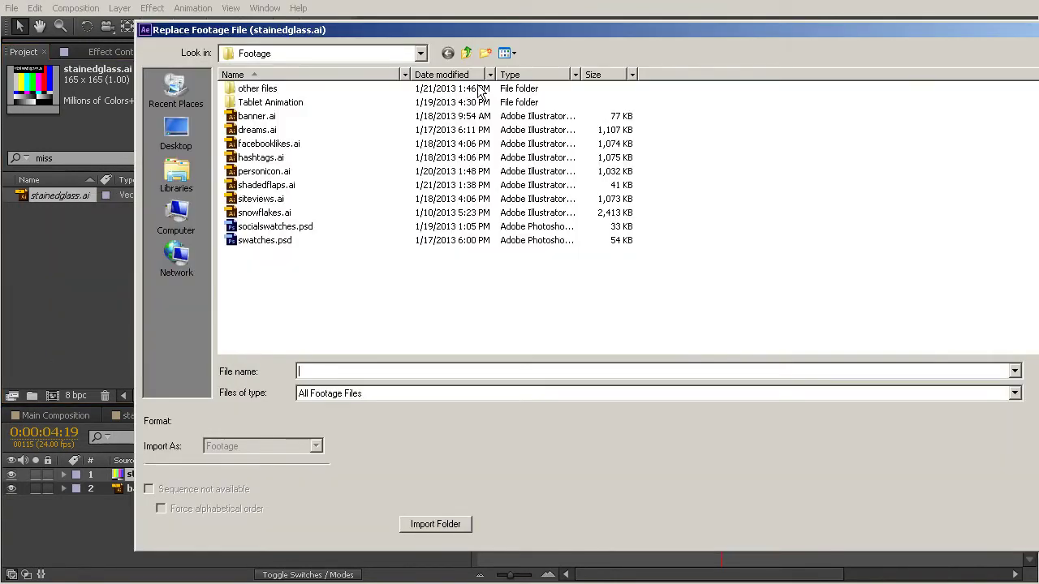
{"action": "left_click_drag", "start_coordinate": [479, 30], "coordinate": [373, 34]}
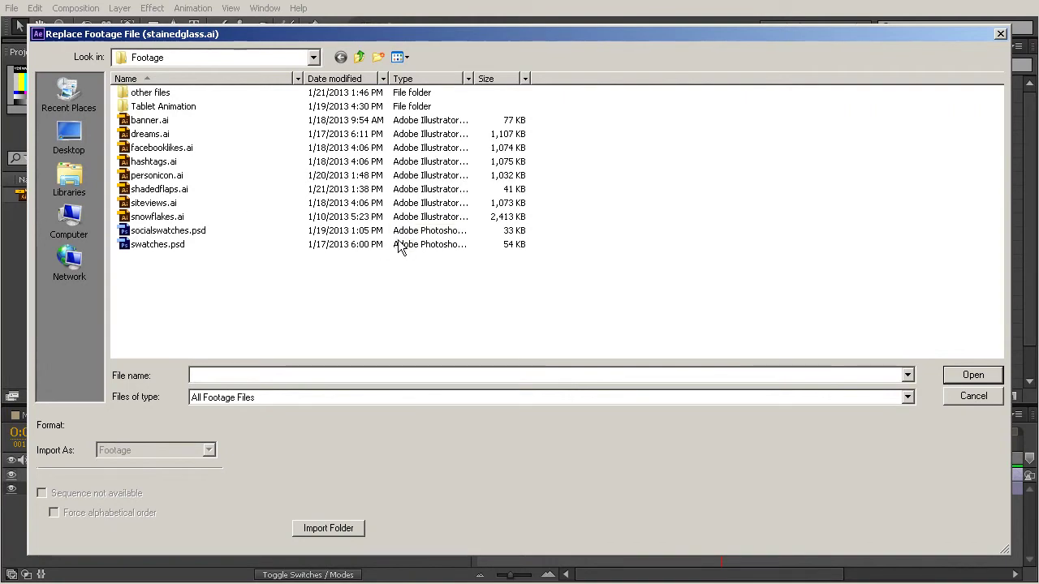
{"action": "double_click", "coordinate": [150, 93]}
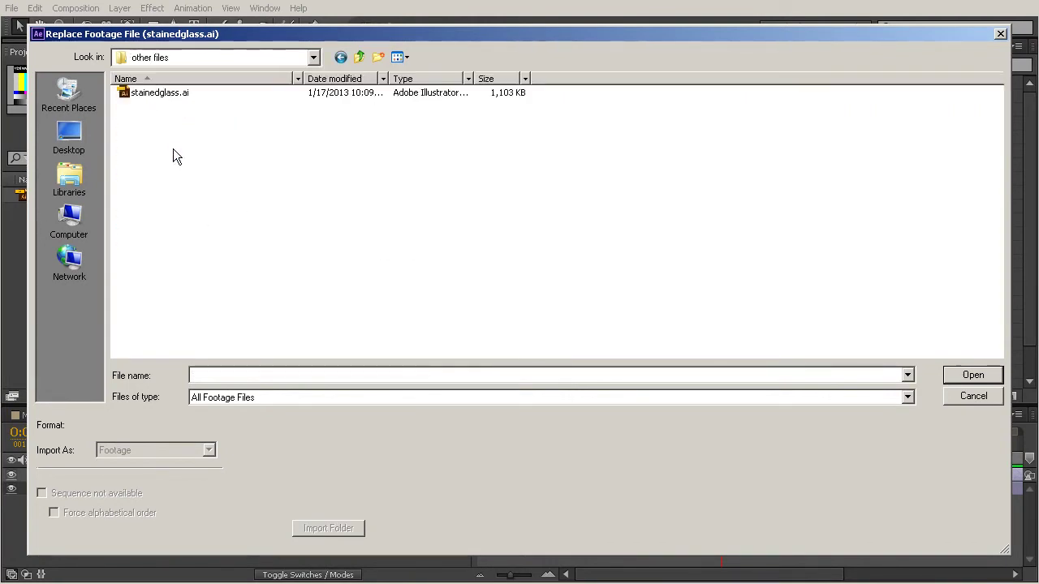
{"action": "left_click", "coordinate": [169, 93]}
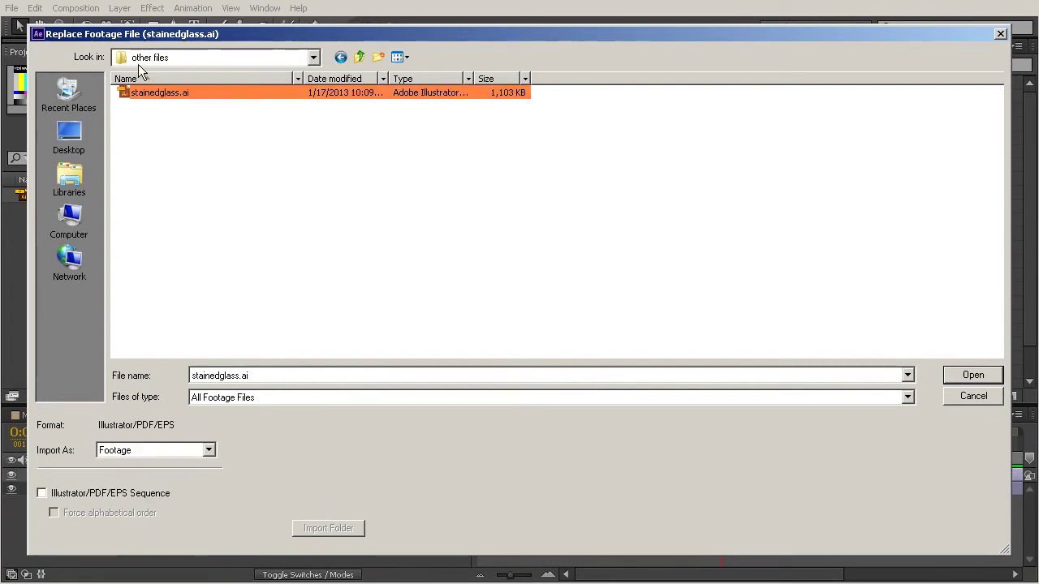
{"action": "left_click", "coordinate": [979, 375]}
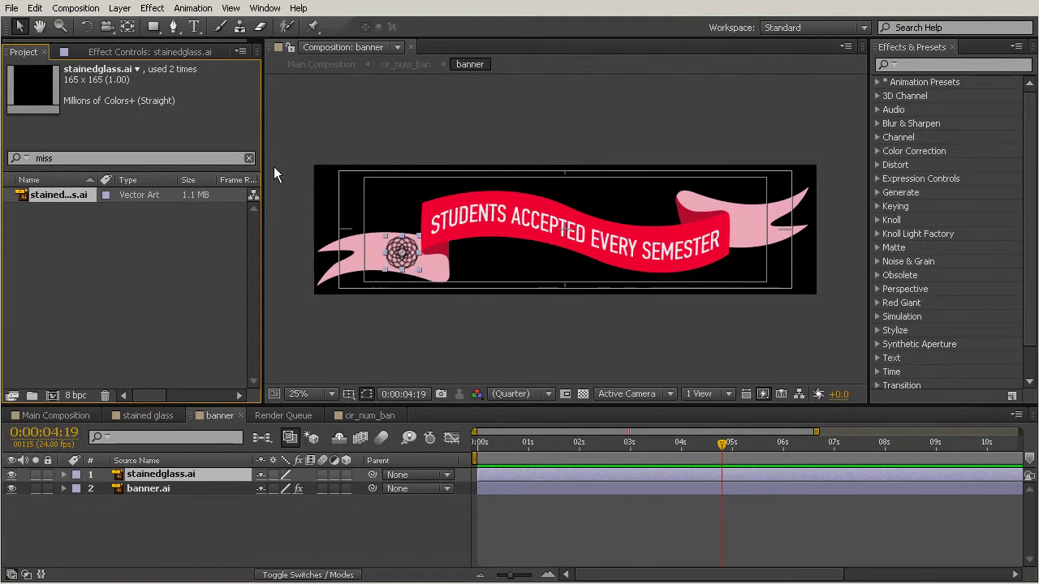
{"action": "left_click", "coordinate": [248, 157]}
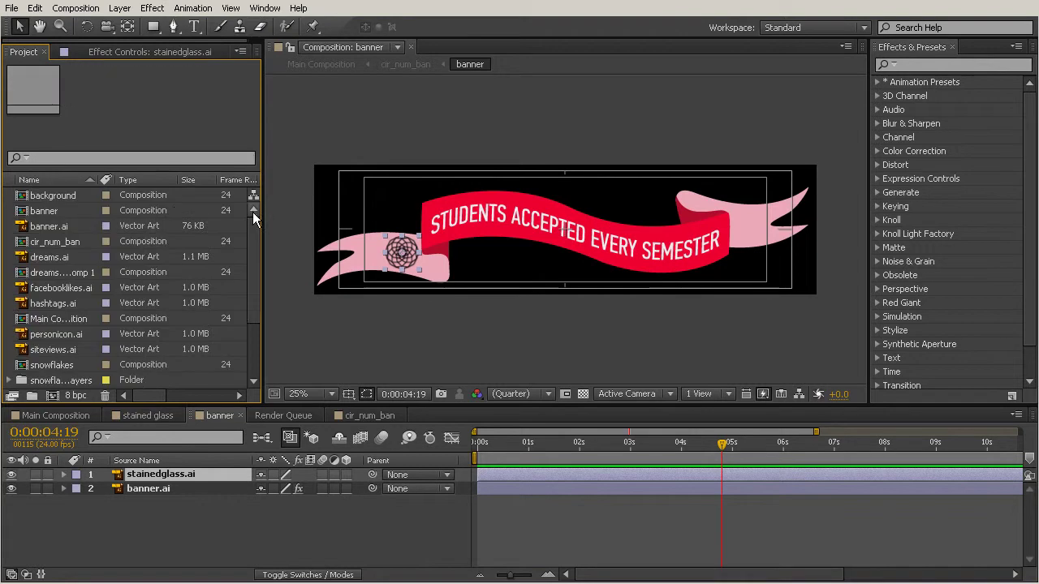
Step: In Illustrator, copy the striped flap artwork from shadedflaps.ai into banner.ai and place it over the banner's left flap
{"action": "mouse_move", "coordinate": [255, 239]}
{"action": "left_mouse_down"}
{"action": "mouse_move", "coordinate": [253, 308]}
{"action": "mouse_move", "coordinate": [255, 238]}
{"action": "left_mouse_up"}
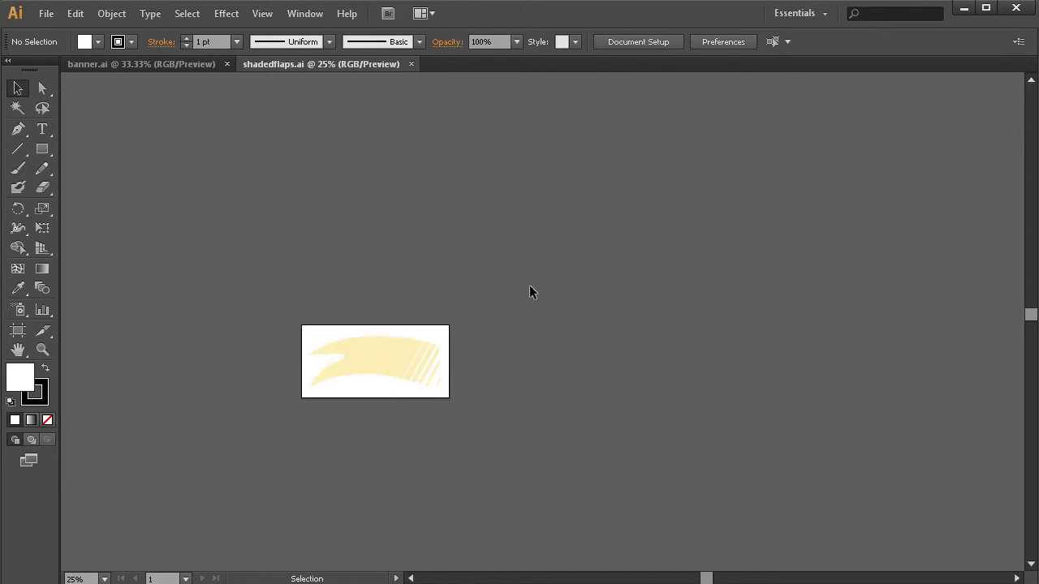
{"action": "left_click_drag", "start_coordinate": [548, 270], "coordinate": [284, 475]}
{"action": "left_click_drag", "start_coordinate": [371, 362], "coordinate": [365, 448]}
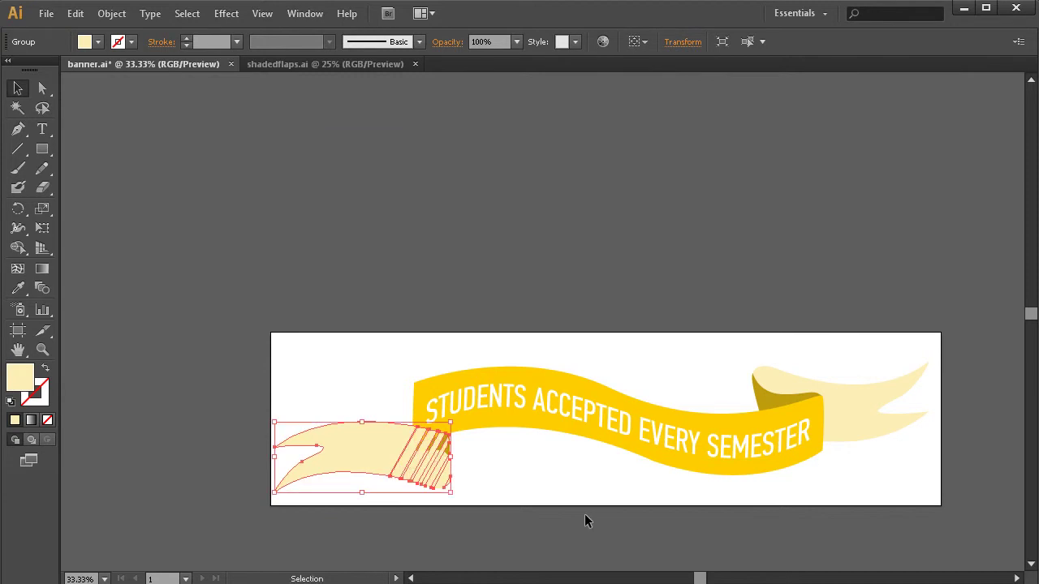
{"action": "left_click", "coordinate": [554, 480]}
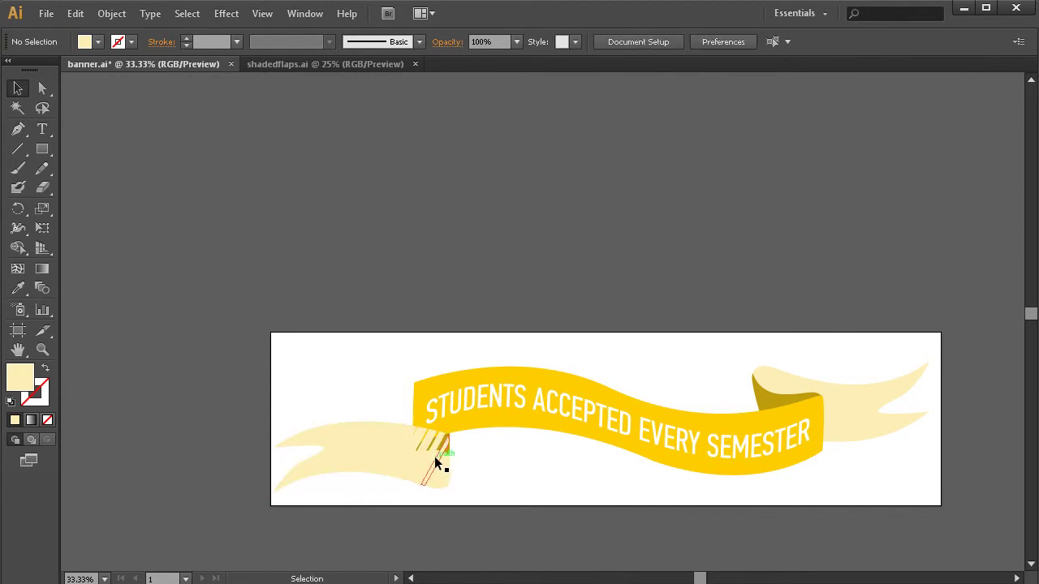
Step: Move the striped flap slightly up at the banner's left end and try changing its stacking order
{"action": "left_click", "coordinate": [365, 464]}
{"action": "mouse_move", "coordinate": [357, 461]}
{"action": "left_mouse_down"}
{"action": "mouse_move", "coordinate": [366, 412]}
{"action": "mouse_move", "coordinate": [351, 399]}
{"action": "mouse_move", "coordinate": [370, 460]}
{"action": "left_mouse_up"}
{"action": "right_click", "coordinate": [387, 458]}
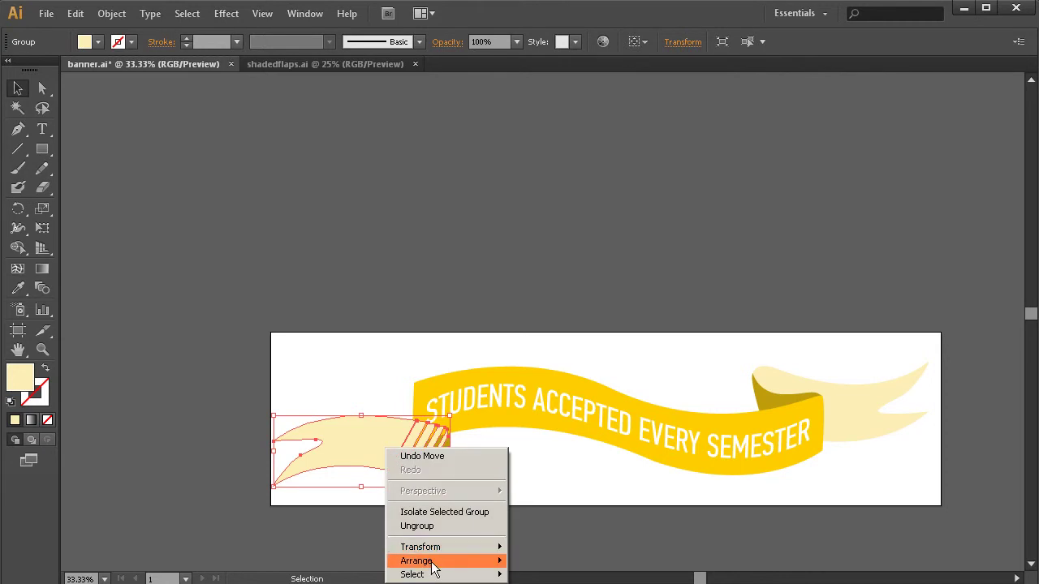
{"action": "mouse_move", "coordinate": [434, 562]}
{"action": "left_click", "coordinate": [360, 573]}
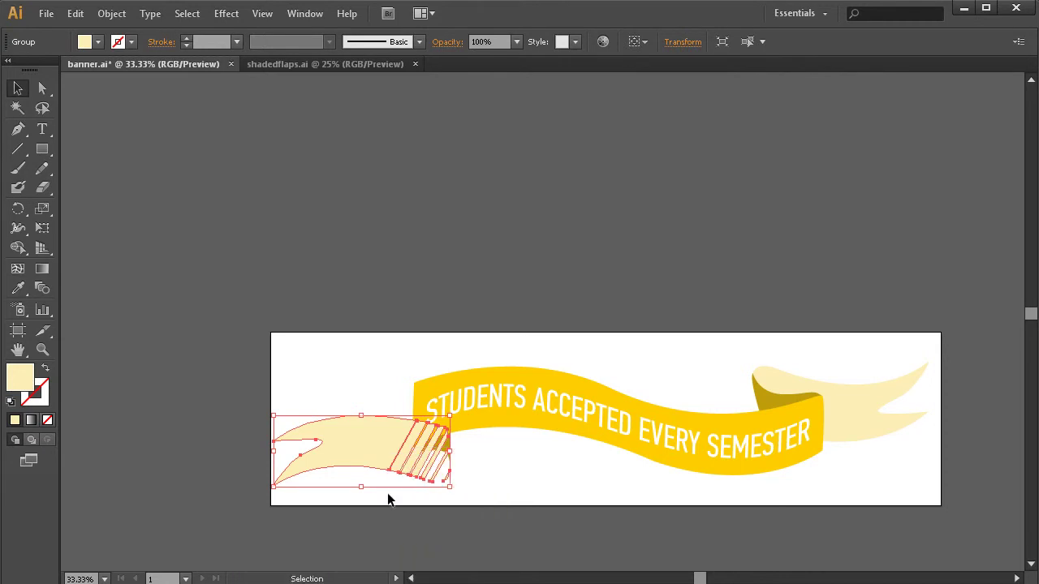
{"action": "left_click", "coordinate": [577, 494]}
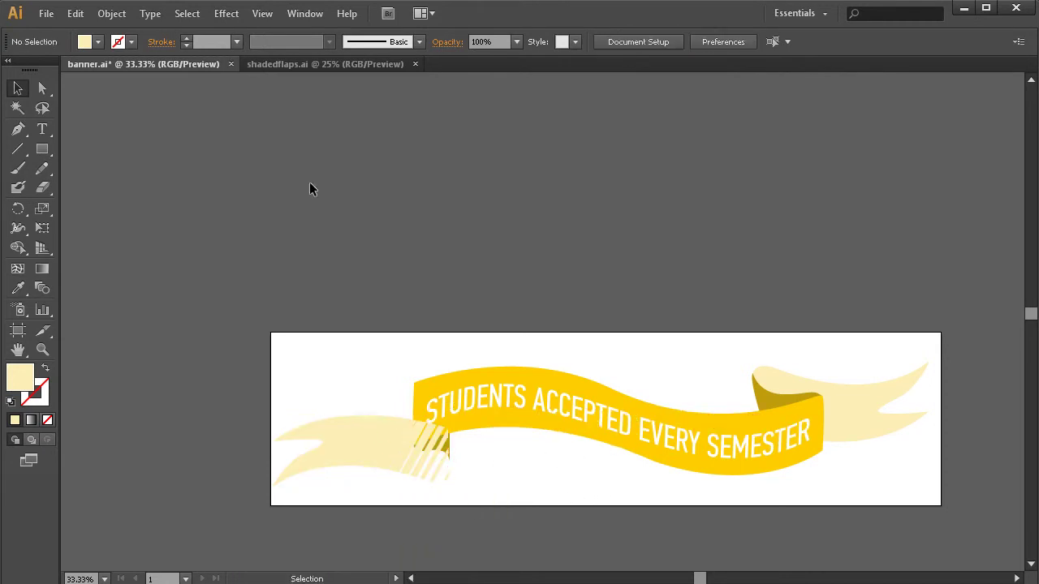
Step: Try to reorder the striped left flap again with the Arrange commands
{"action": "left_click", "coordinate": [305, 14]}
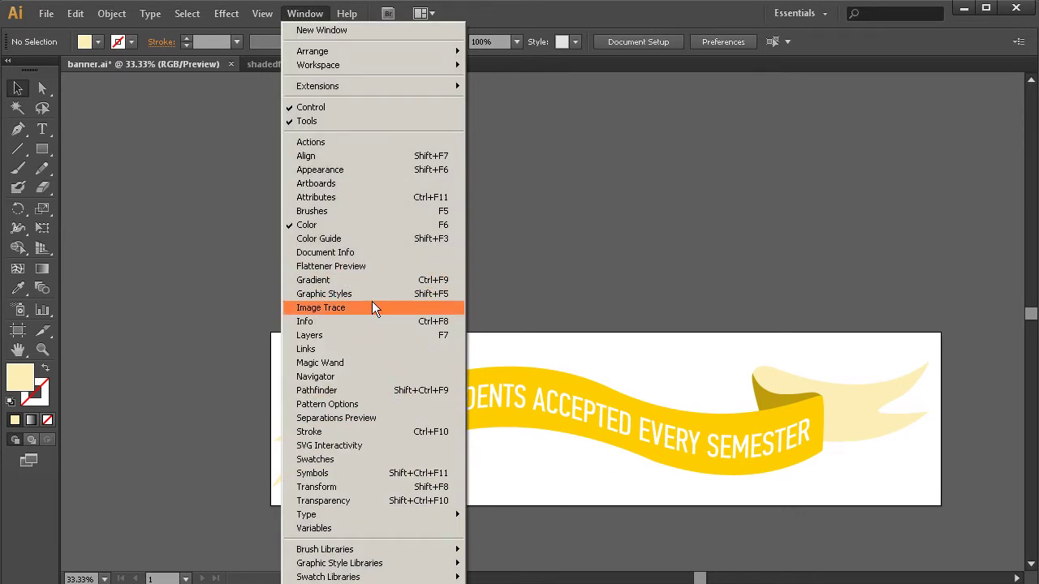
{"action": "left_click", "coordinate": [357, 335]}
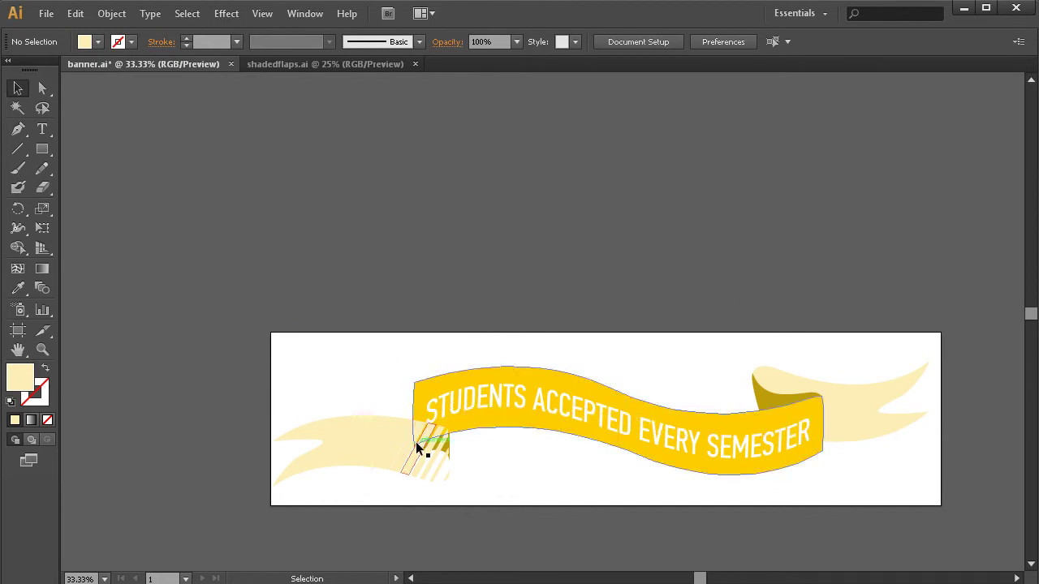
{"action": "right_click", "coordinate": [378, 446]}
{"action": "mouse_move", "coordinate": [402, 564]}
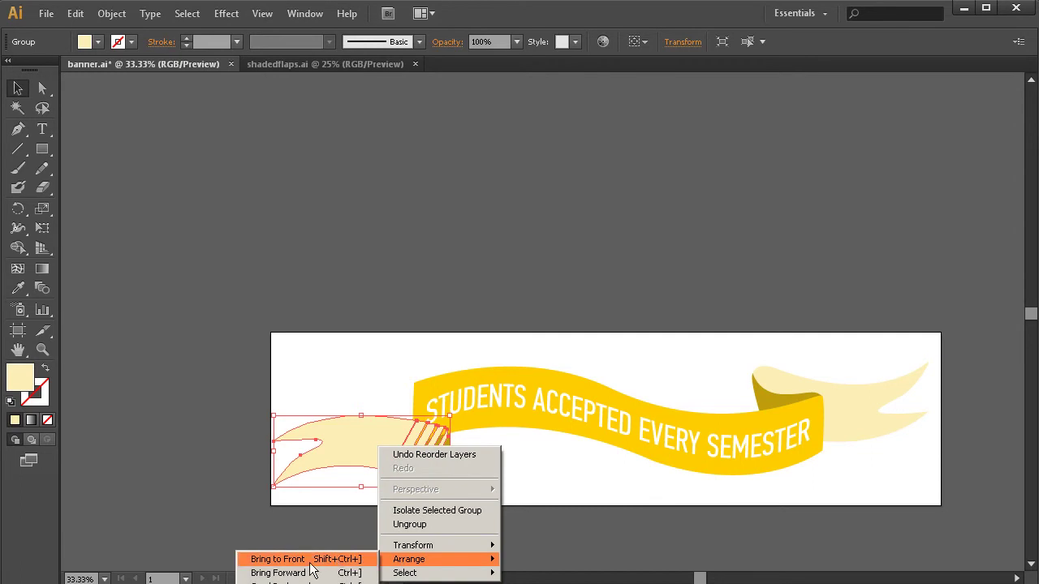
{"action": "left_click", "coordinate": [313, 560]}
{"action": "left_click", "coordinate": [459, 487]}
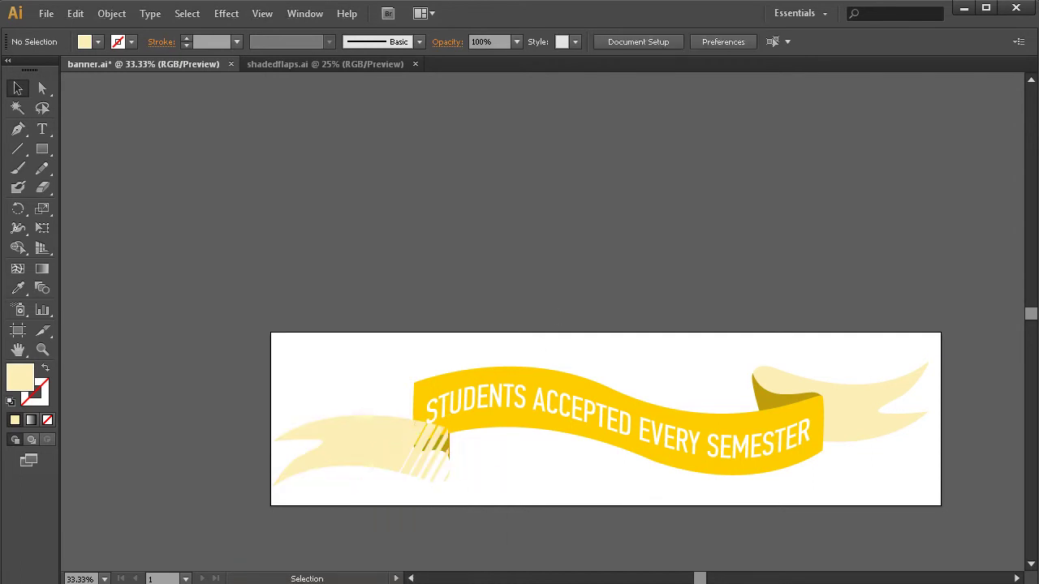
Step: Move the striped flap group to the bottom of the layer stack, behind all the banner paths
{"action": "mouse_move", "coordinate": [1036, 73]}
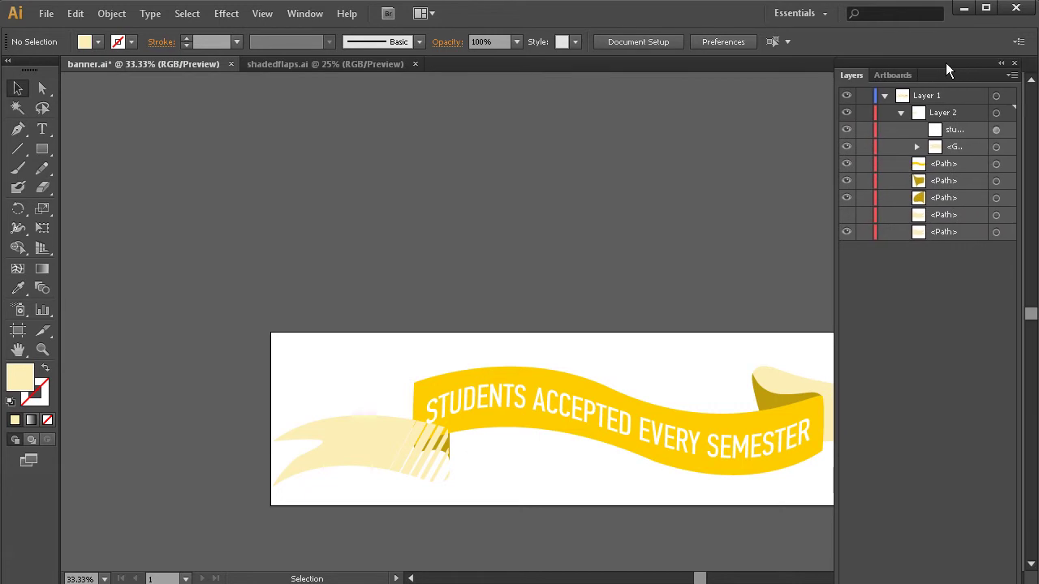
{"action": "left_click", "coordinate": [367, 440]}
{"action": "left_click_drag", "start_coordinate": [951, 148], "coordinate": [951, 237]}
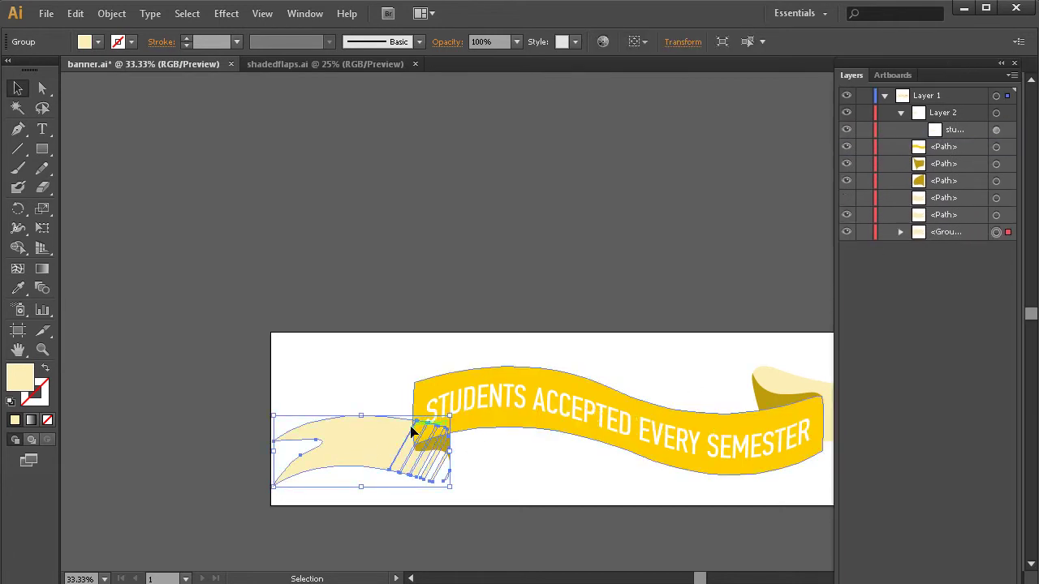
Step: Delete the plain flap at the banner's right end
{"action": "key", "text": "shift+ctrl+F9"}
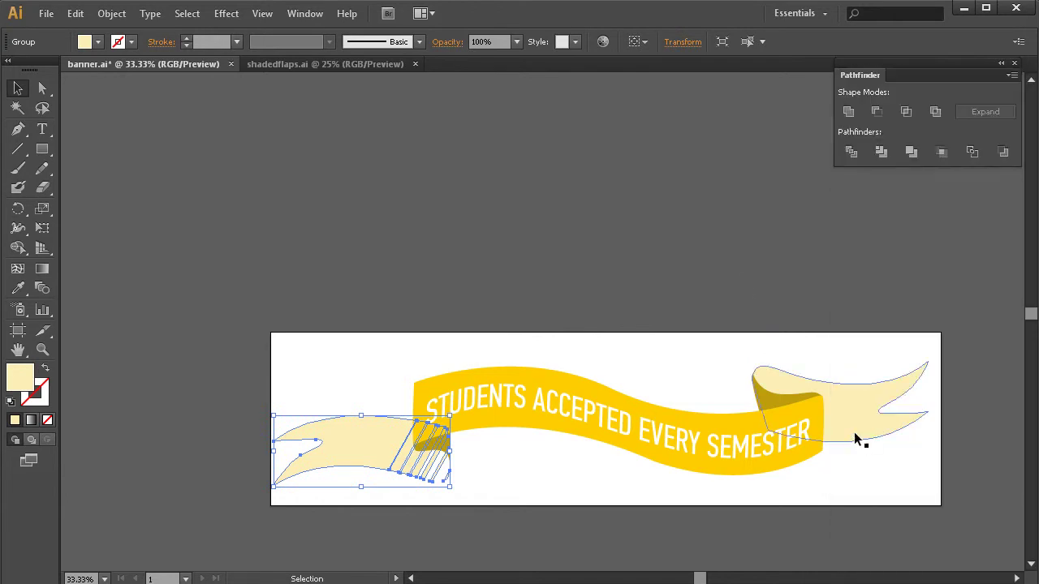
{"action": "left_click", "coordinate": [860, 444]}
{"action": "key", "text": "Delete"}
Step: Duplicate the striped flap, turn the copy around, and fit it behind the banner's right fold with a slight upward tilt
{"action": "left_click", "coordinate": [398, 460]}
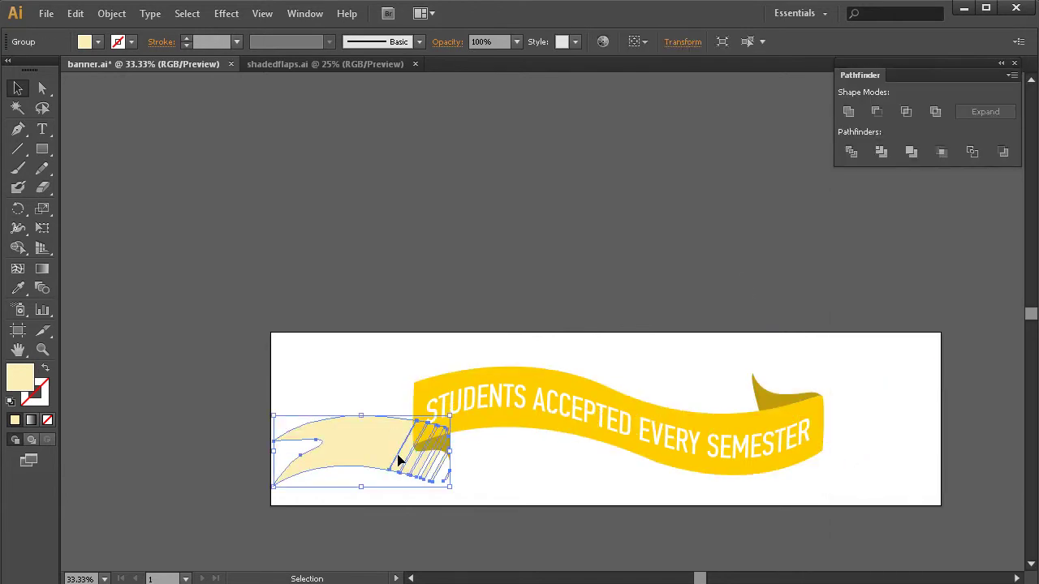
{"action": "left_click_drag", "start_coordinate": [398, 458], "coordinate": [414, 311]}
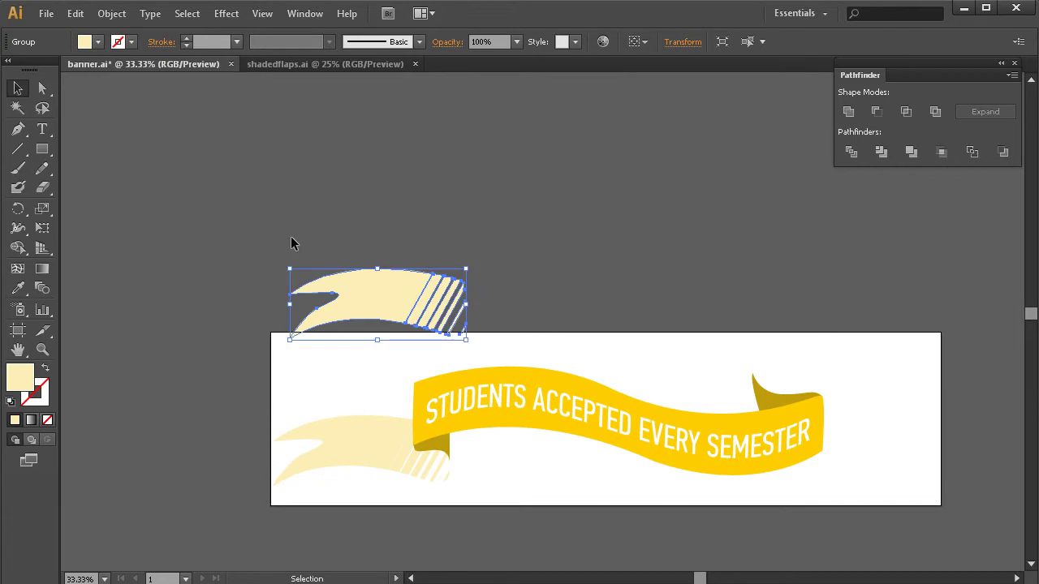
{"action": "left_click_drag", "start_coordinate": [283, 265], "coordinate": [524, 362]}
{"action": "left_click_drag", "start_coordinate": [380, 317], "coordinate": [847, 408]}
{"action": "left_click_drag", "start_coordinate": [937, 358], "coordinate": [920, 338]}
{"action": "left_click_drag", "start_coordinate": [868, 422], "coordinate": [868, 406]}
{"action": "left_click", "coordinate": [786, 308]}
{"action": "left_click", "coordinate": [775, 388]}
{"action": "left_click", "coordinate": [841, 264]}
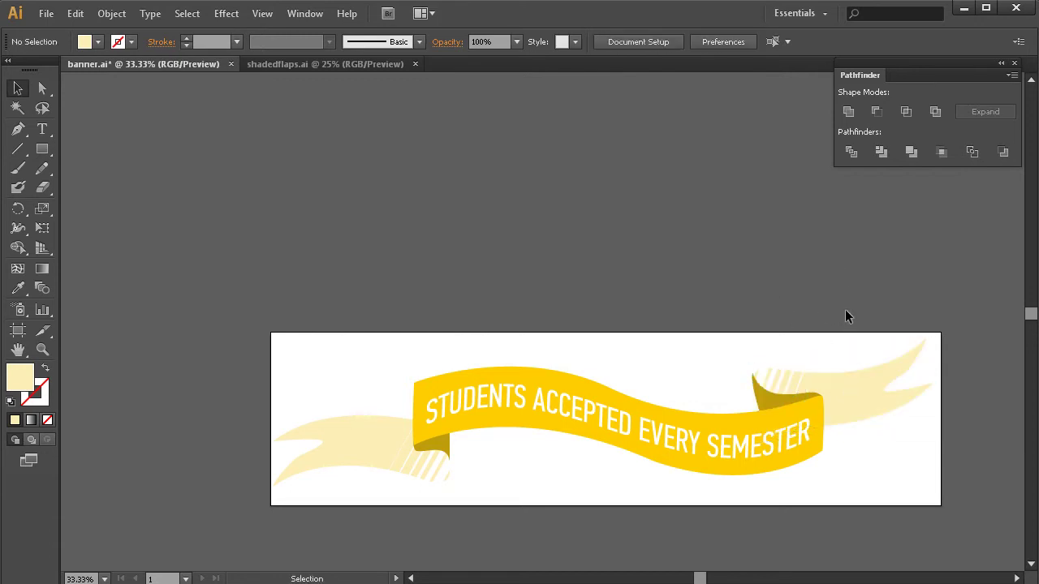
Step: Nudge the right striped flap up slightly to line it up with the fold, and deselect it
{"action": "left_click", "coordinate": [861, 380]}
{"action": "key", "text": "Up"}
{"action": "key", "text": "Up"}
{"action": "key", "text": "Up"}
{"action": "key", "text": "Up"}
{"action": "key", "text": "Up"}
{"action": "key", "text": "Up"}
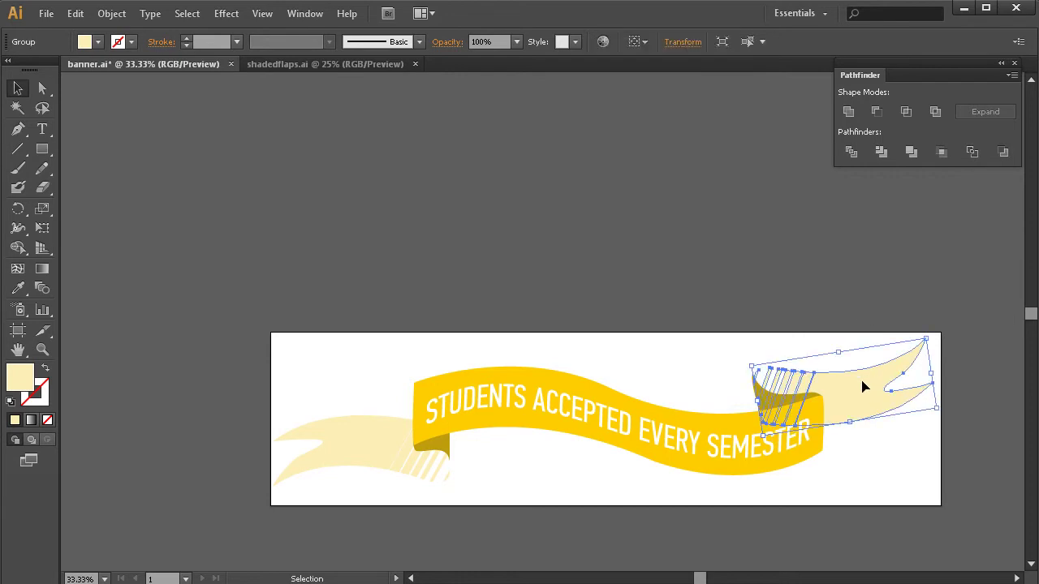
{"action": "left_click", "coordinate": [501, 243]}
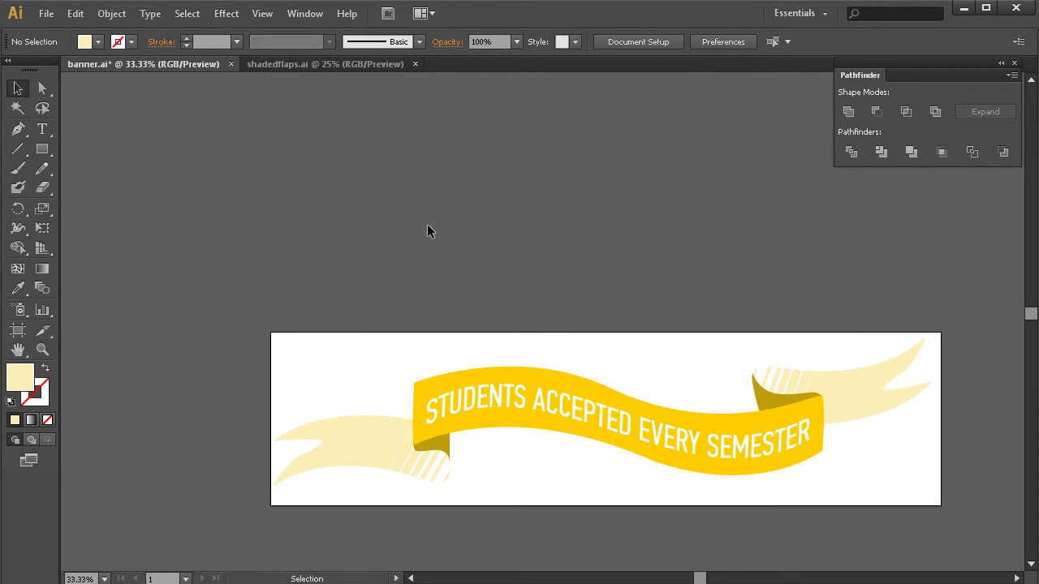
Step: Close shadedflaps.ai, save banner.ai, and return to After Effects
{"action": "left_click", "coordinate": [415, 64]}
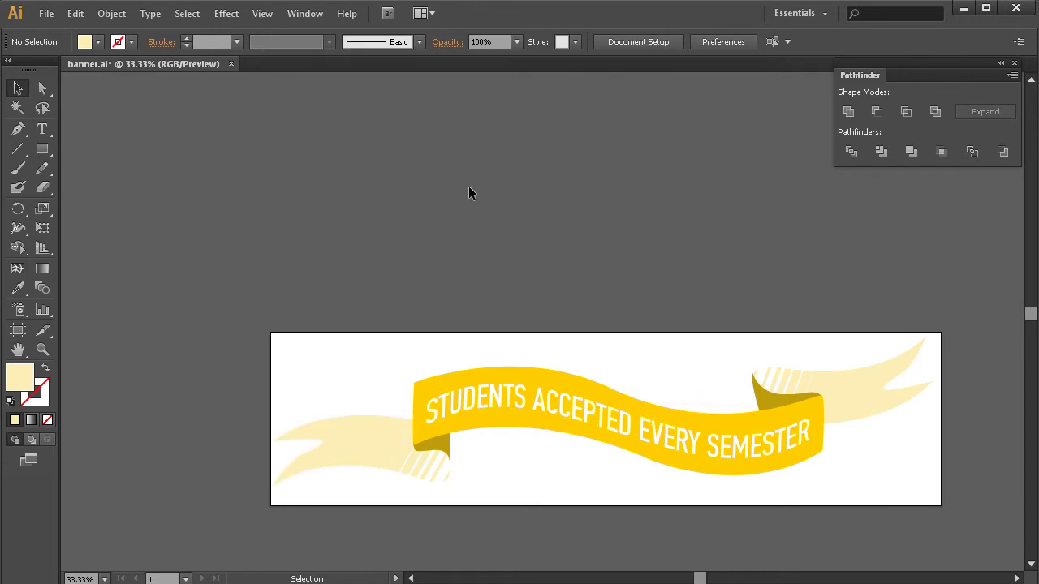
{"action": "key", "text": "ctrl+s"}
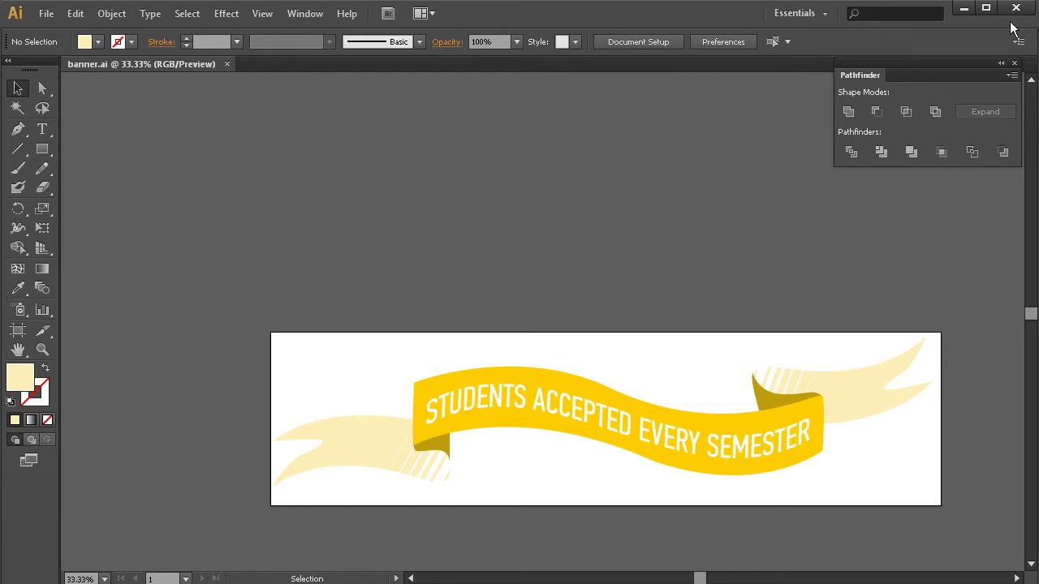
{"action": "left_click", "coordinate": [963, 8]}
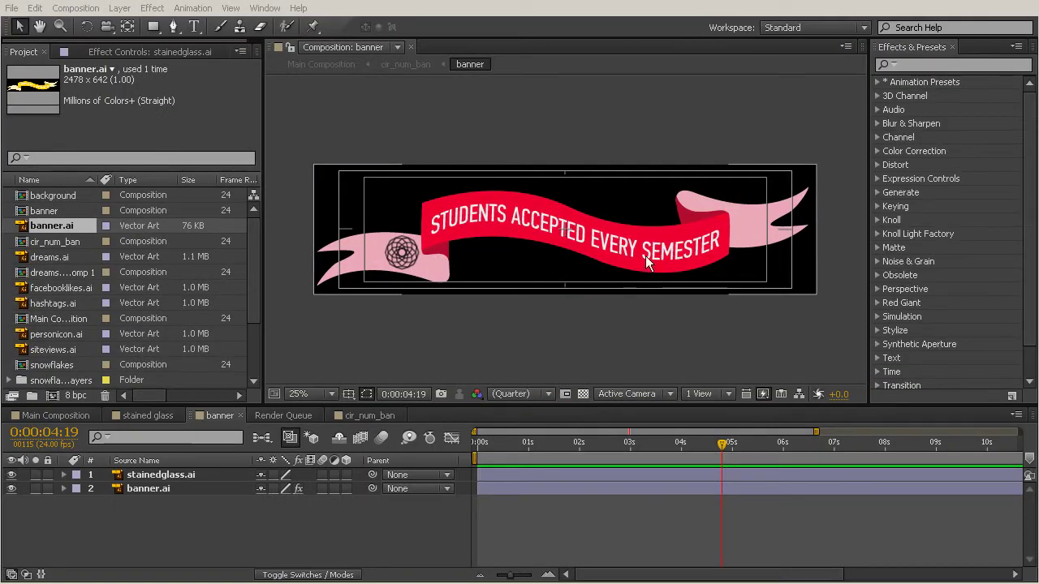
Step: Move the current time to 0:00:04:05 and reload the banner.ai footage from its edited source file
{"action": "left_click_drag", "start_coordinate": [721, 443], "coordinate": [691, 443]}
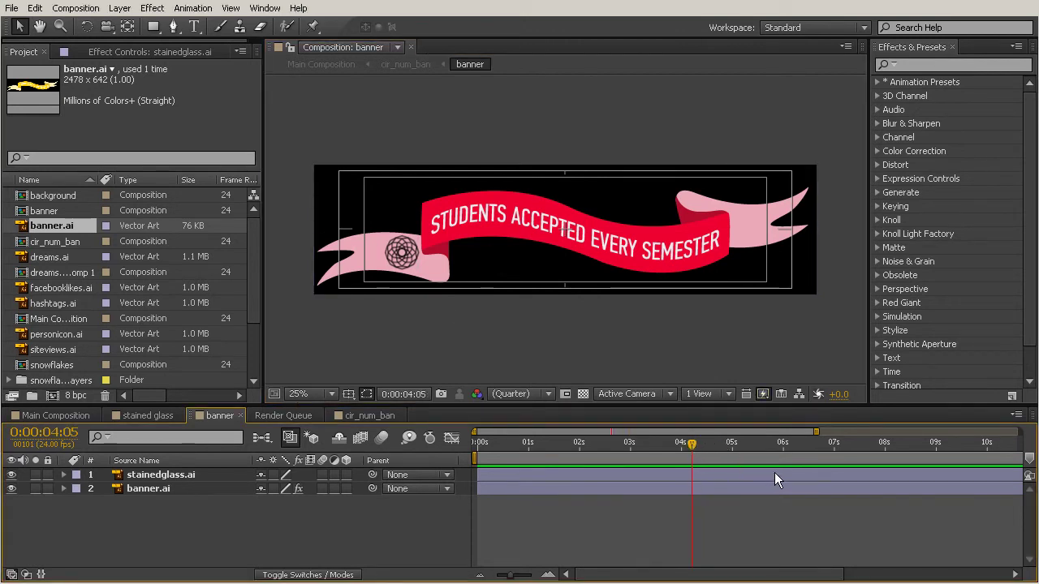
{"action": "right_click", "coordinate": [52, 226]}
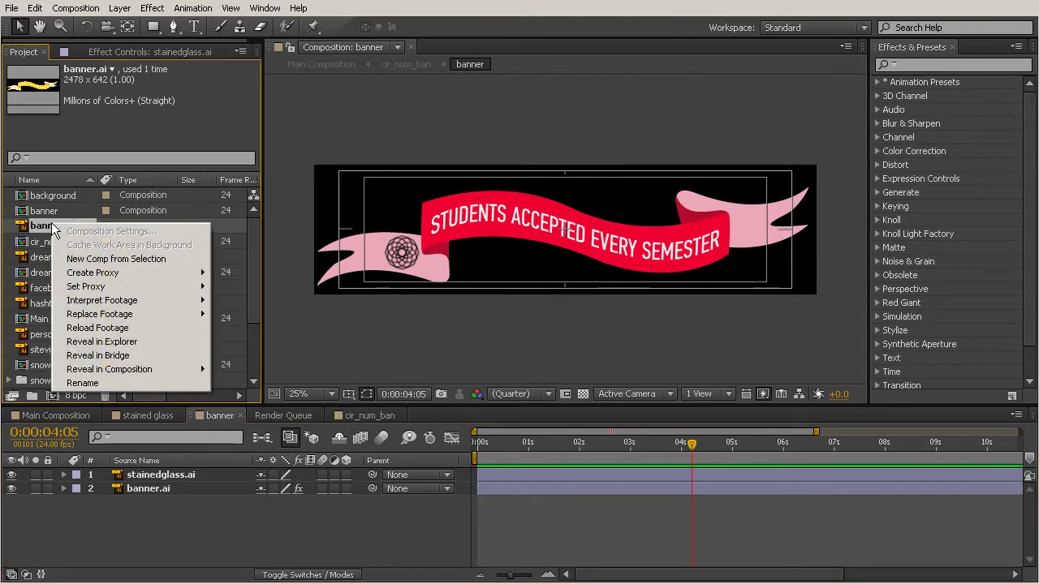
{"action": "left_click", "coordinate": [97, 328]}
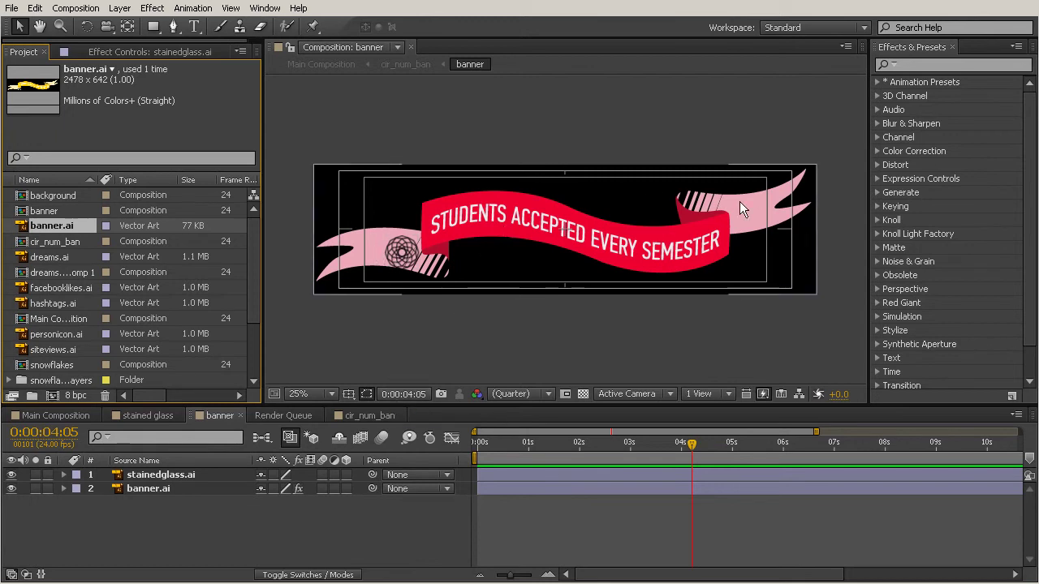
Step: Delete the stainedglass.ai layer from the banner composition and return to the Main Composition at 0:00:04:19
{"action": "left_click", "coordinate": [190, 474]}
{"action": "key", "text": "Delete"}
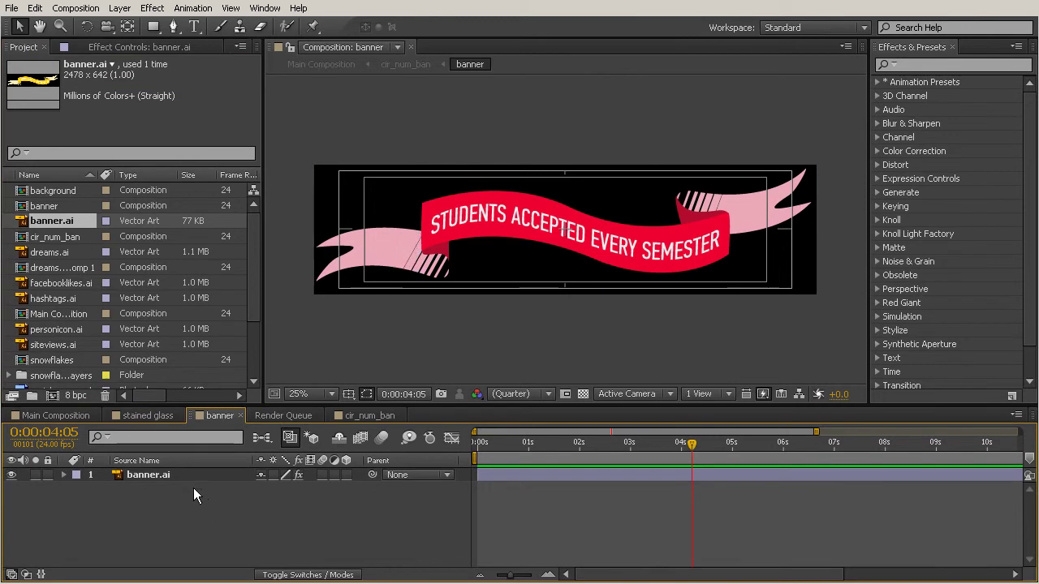
{"action": "left_click_drag", "start_coordinate": [693, 442], "coordinate": [722, 445]}
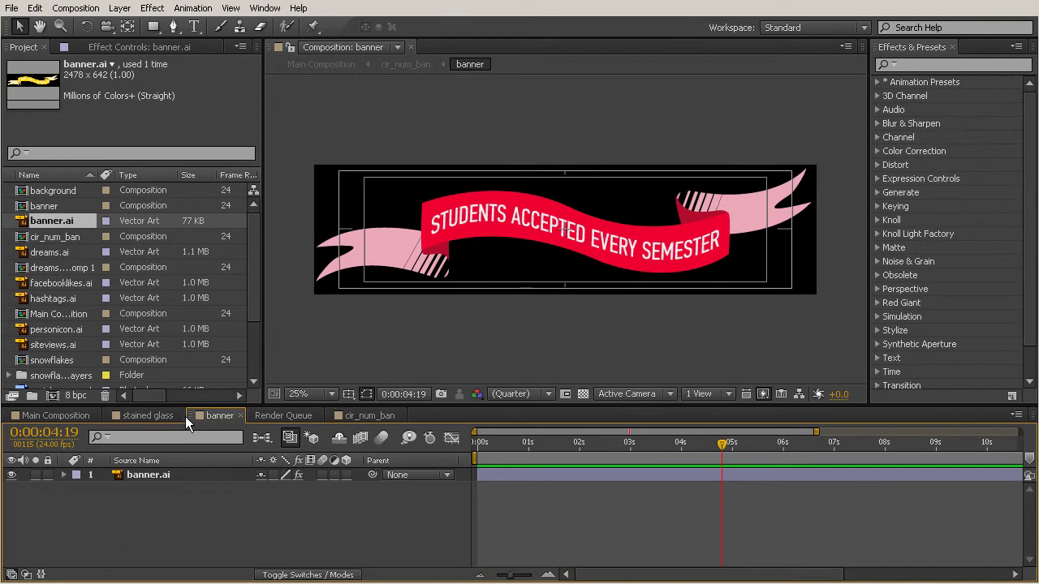
{"action": "left_click", "coordinate": [66, 414]}
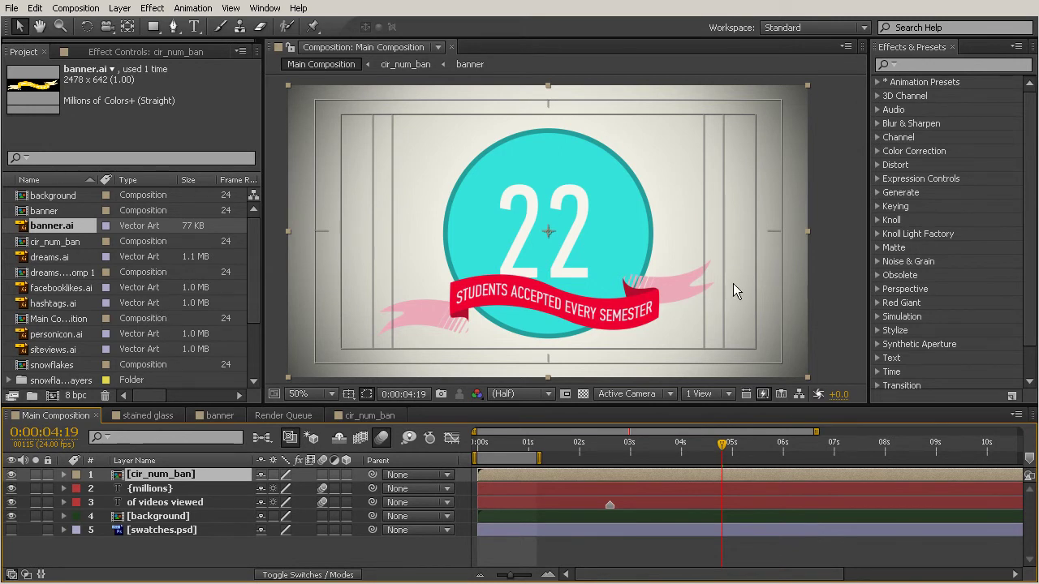
{"action": "left_click", "coordinate": [812, 354]}
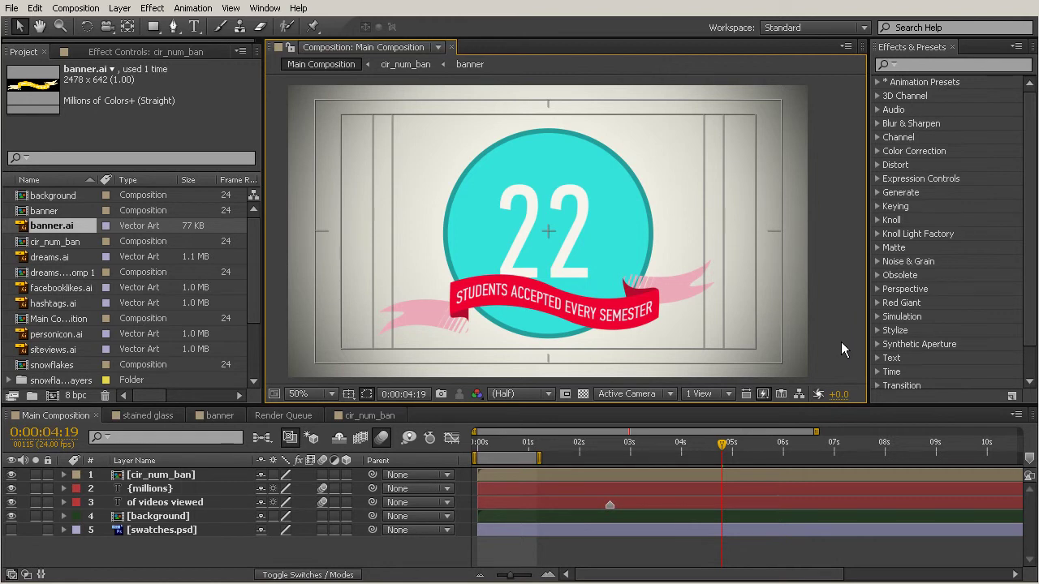
Step: Reveal the dreams.ai source file in Explorer, examine the Footage folder, and close its window
{"action": "left_click", "coordinate": [49, 258]}
{"action": "right_click", "coordinate": [65, 262]}
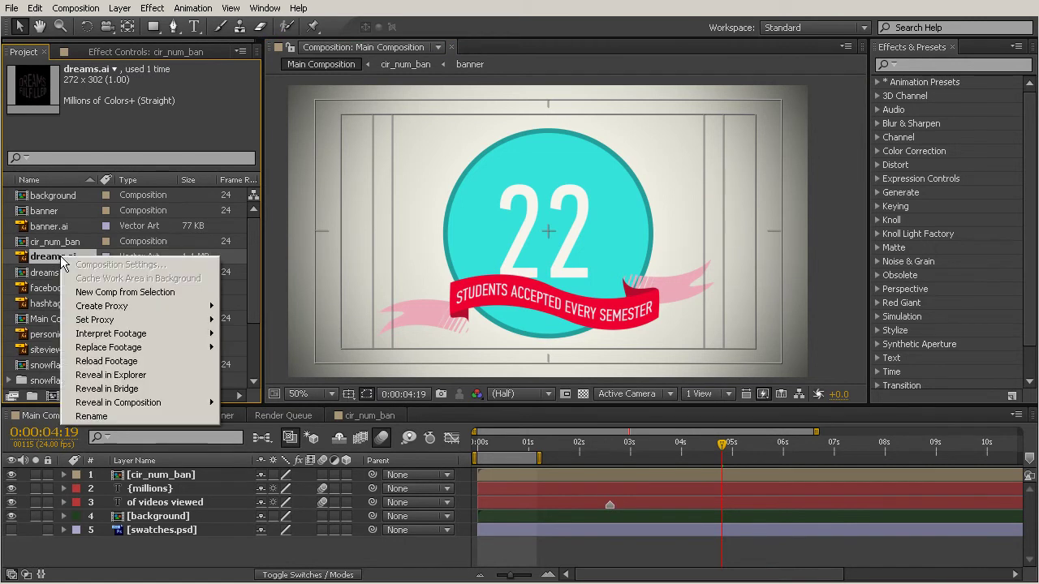
{"action": "left_click", "coordinate": [118, 376]}
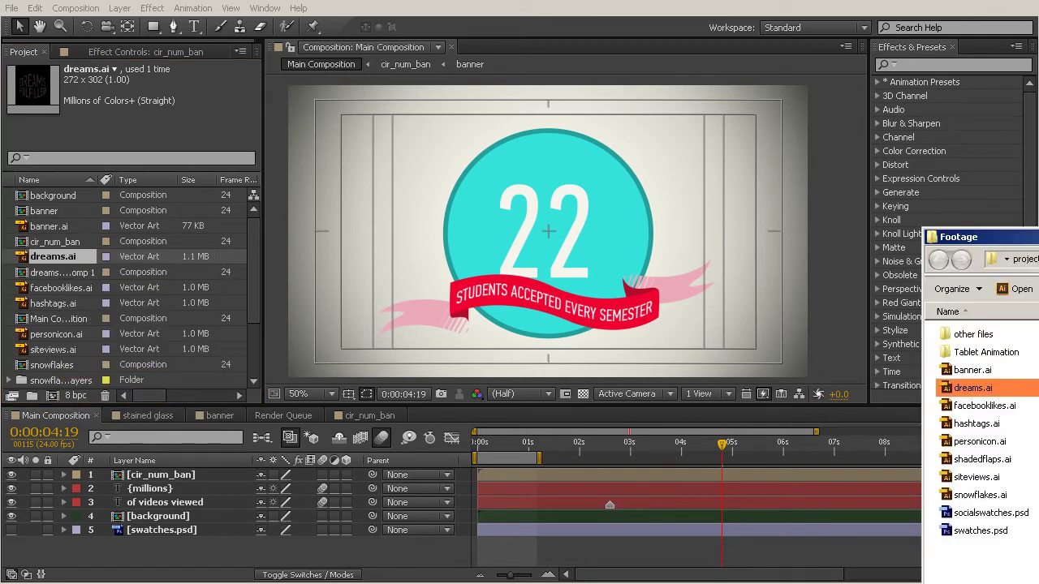
{"action": "left_click_drag", "start_coordinate": [741, 132], "coordinate": [669, 122]}
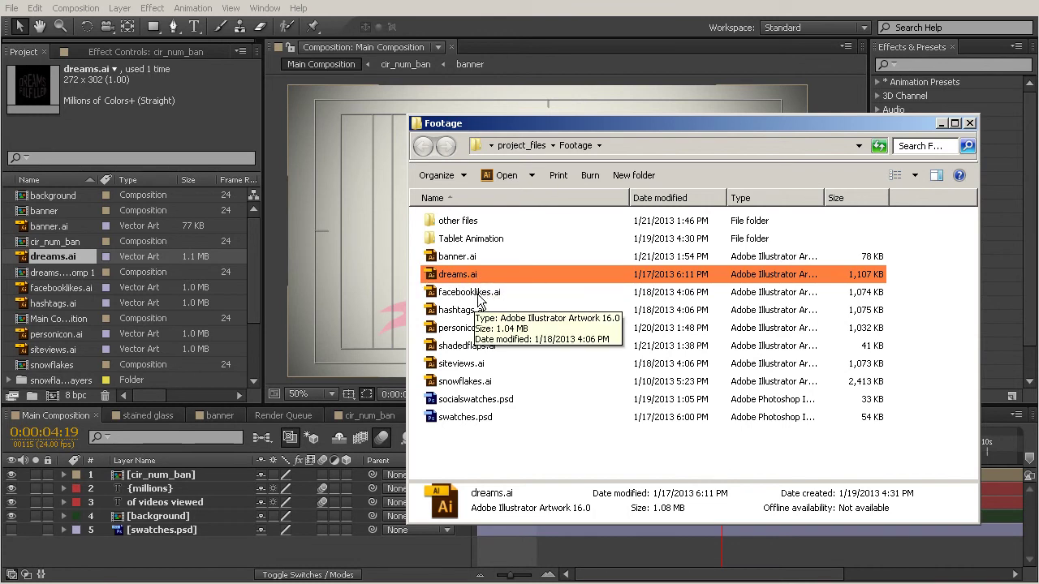
{"action": "left_click", "coordinate": [970, 123]}
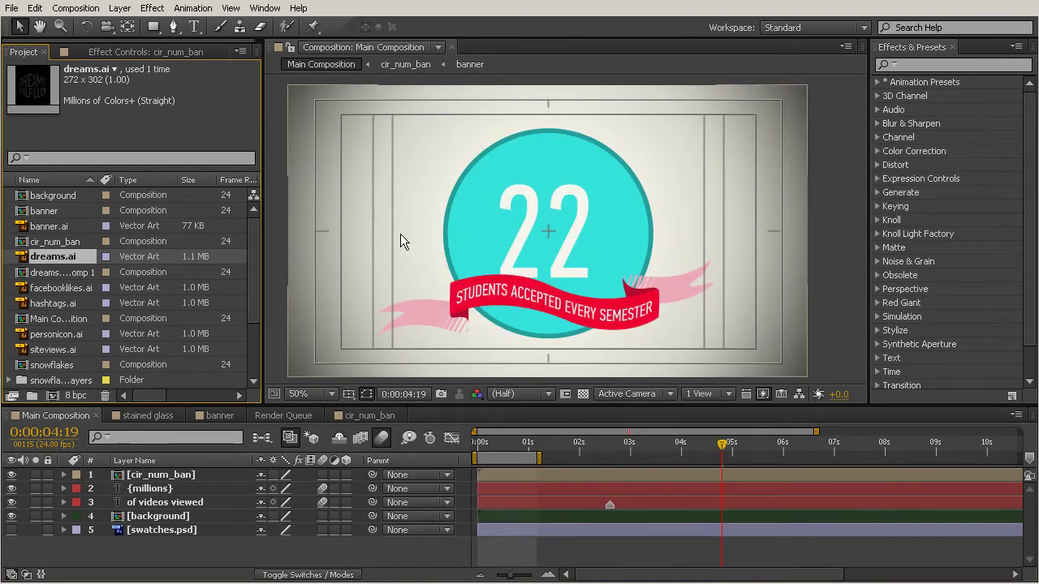